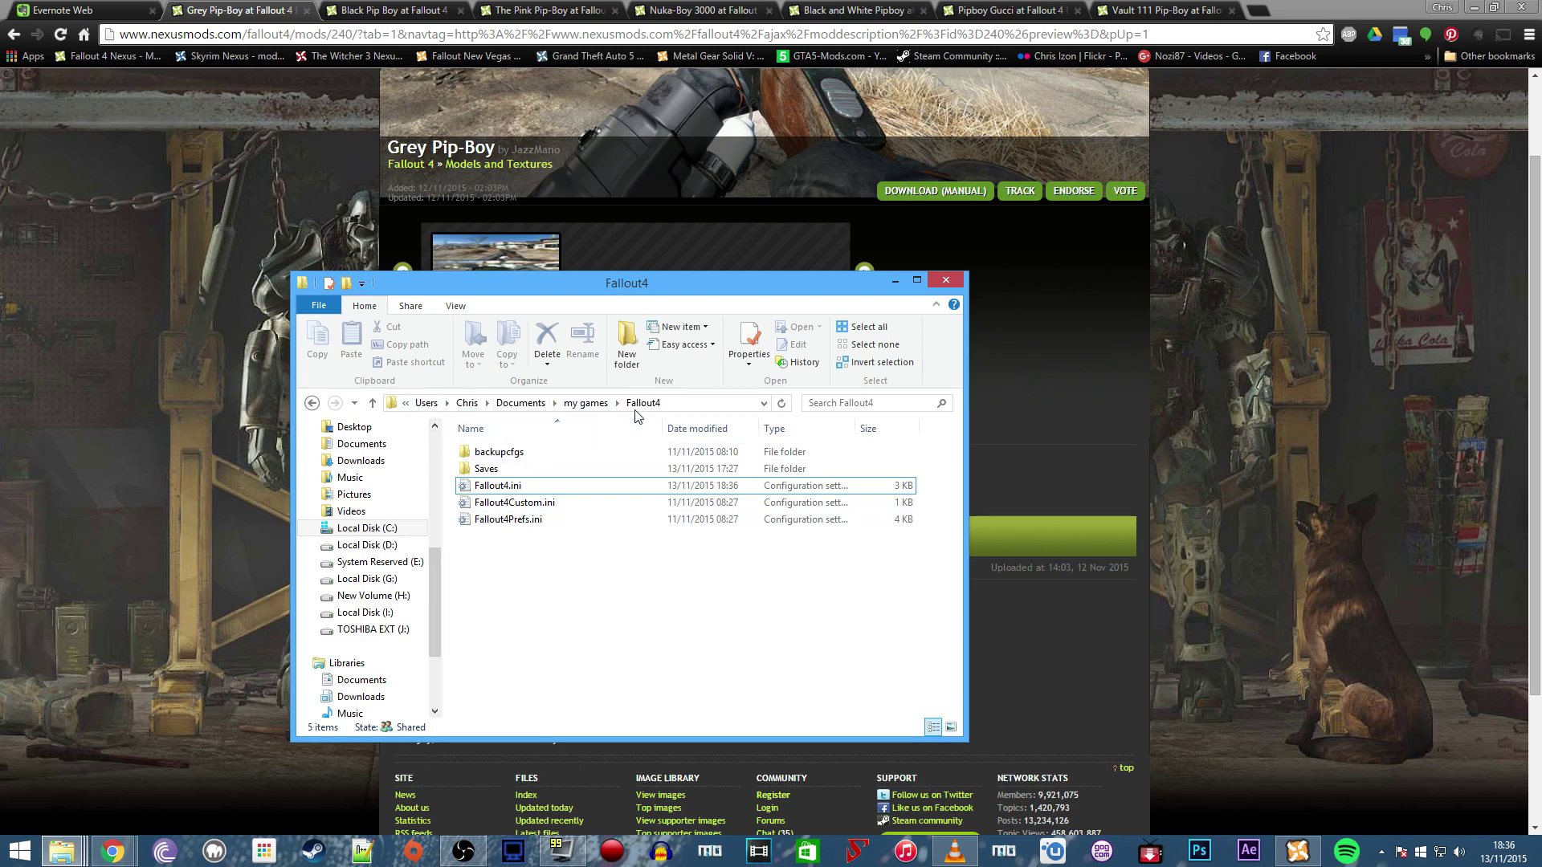
Check in Fallout4.ini's Properties that Read-only is unticked, then close the dialog.
{"action": "left_click", "coordinate": [550, 490]}
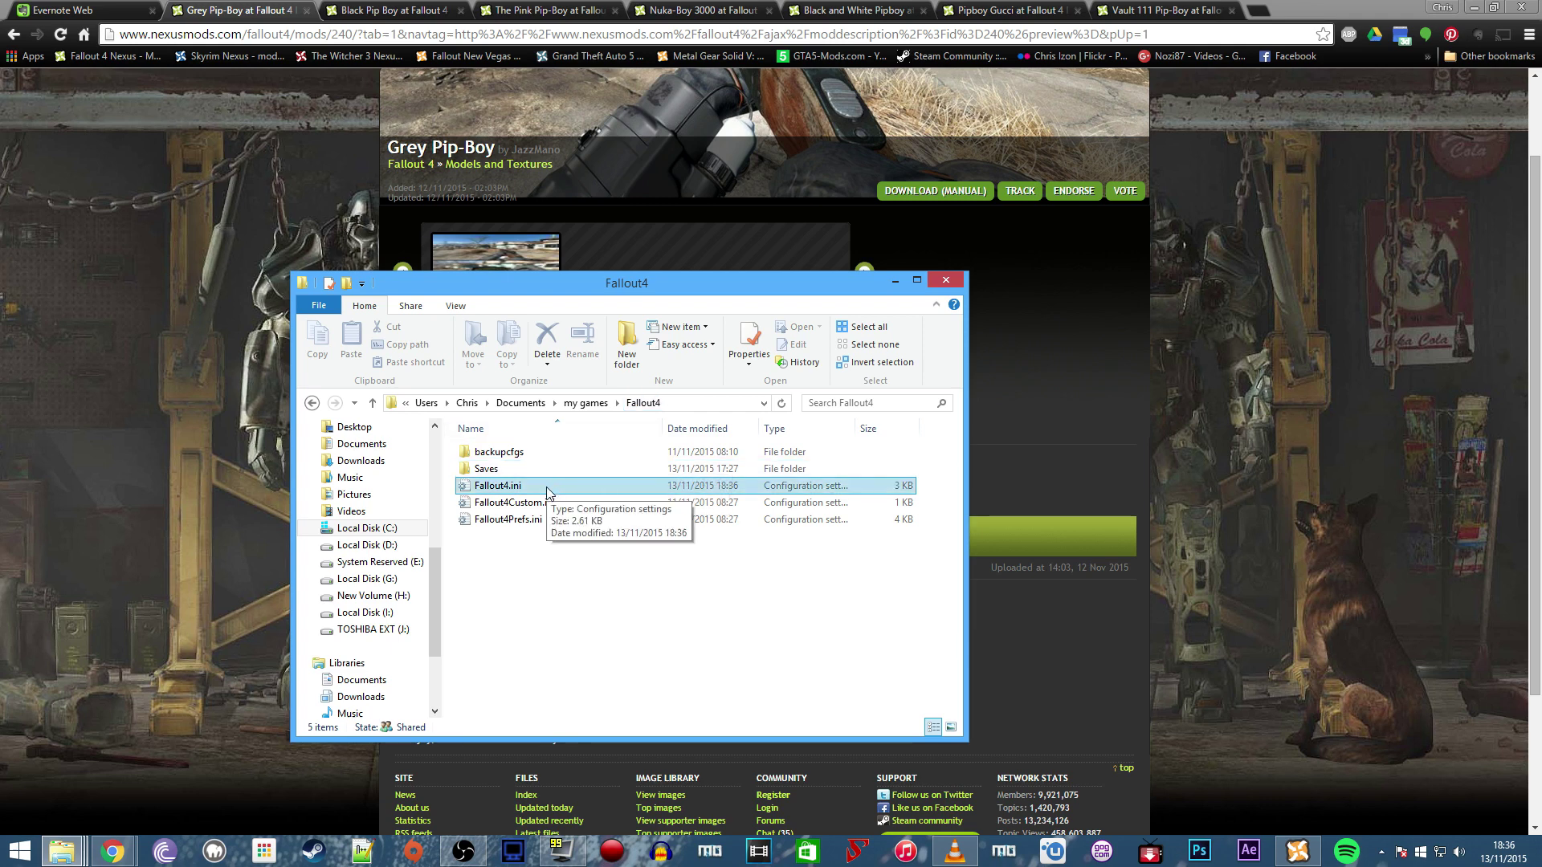
{"action": "right_click", "coordinate": [547, 492]}
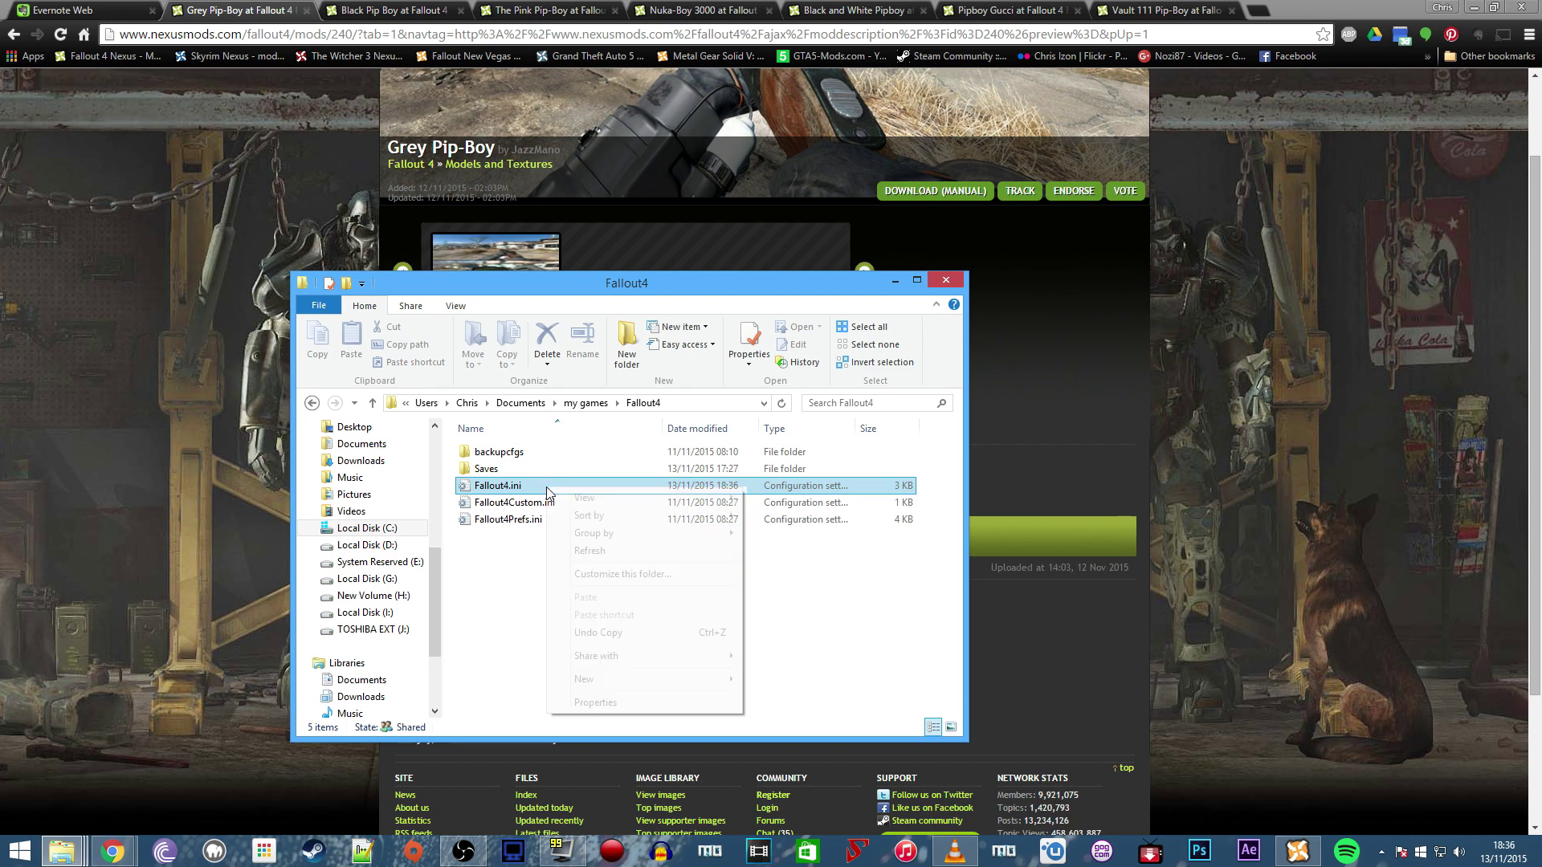
{"action": "left_click", "coordinate": [518, 487]}
{"action": "right_click", "coordinate": [518, 487]}
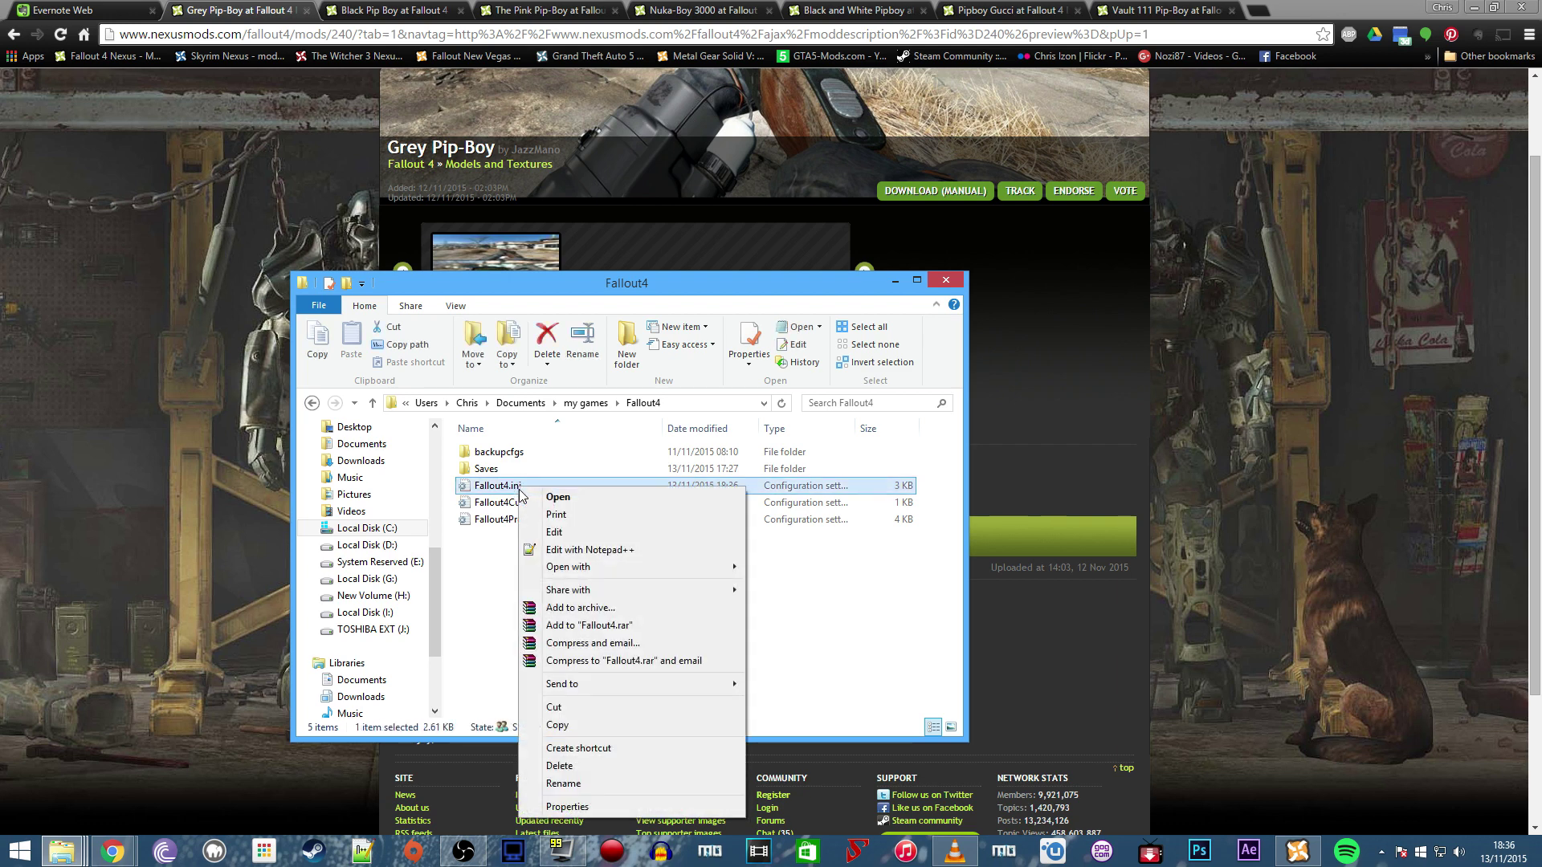
{"action": "left_click", "coordinate": [560, 807]}
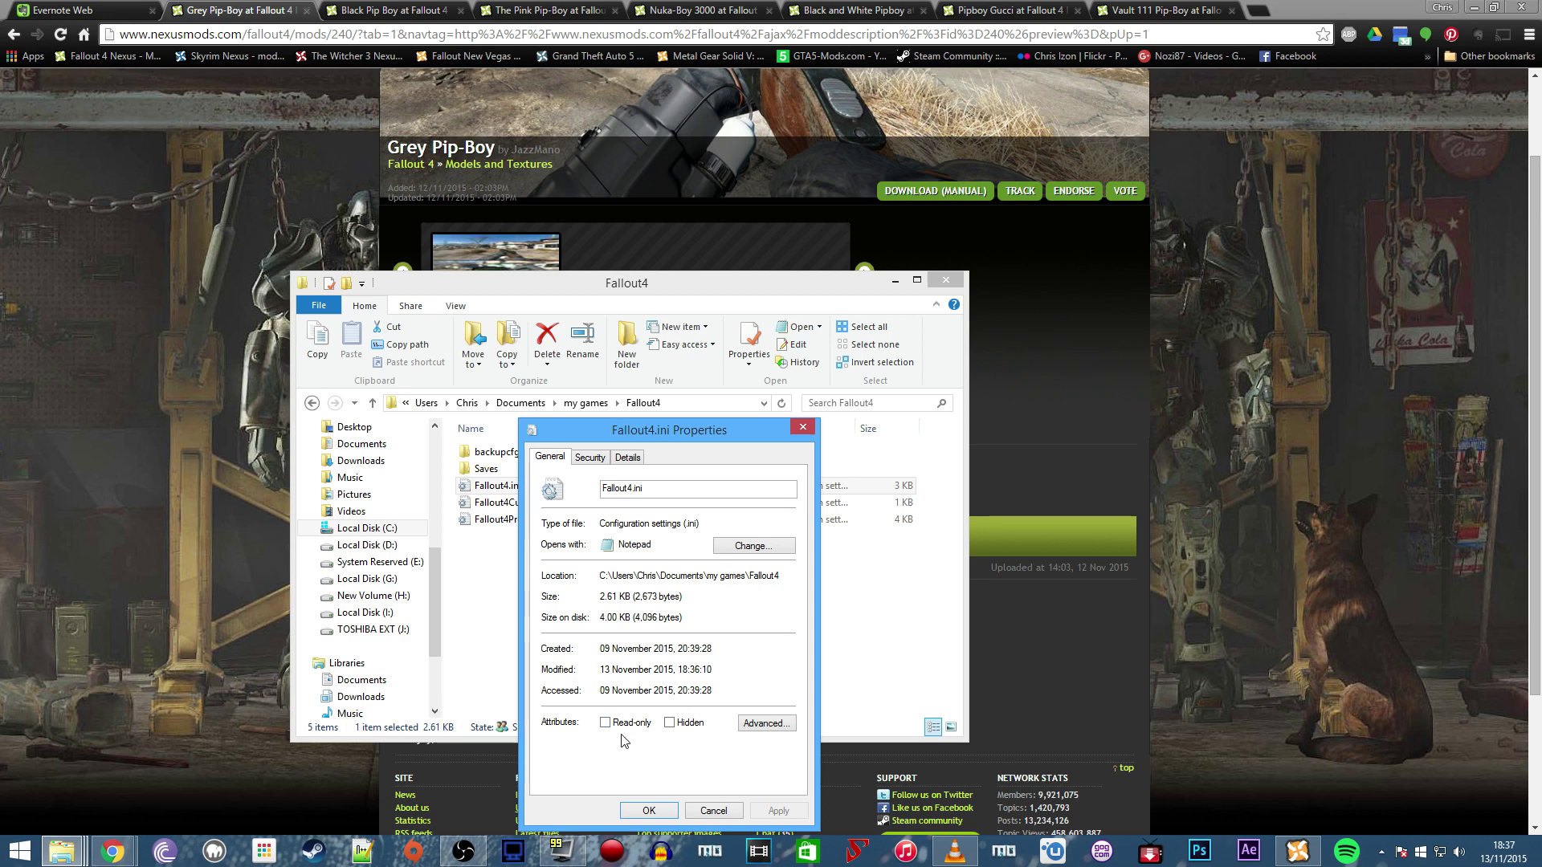
{"action": "left_click", "coordinate": [650, 811]}
{"action": "right_click", "coordinate": [546, 490]}
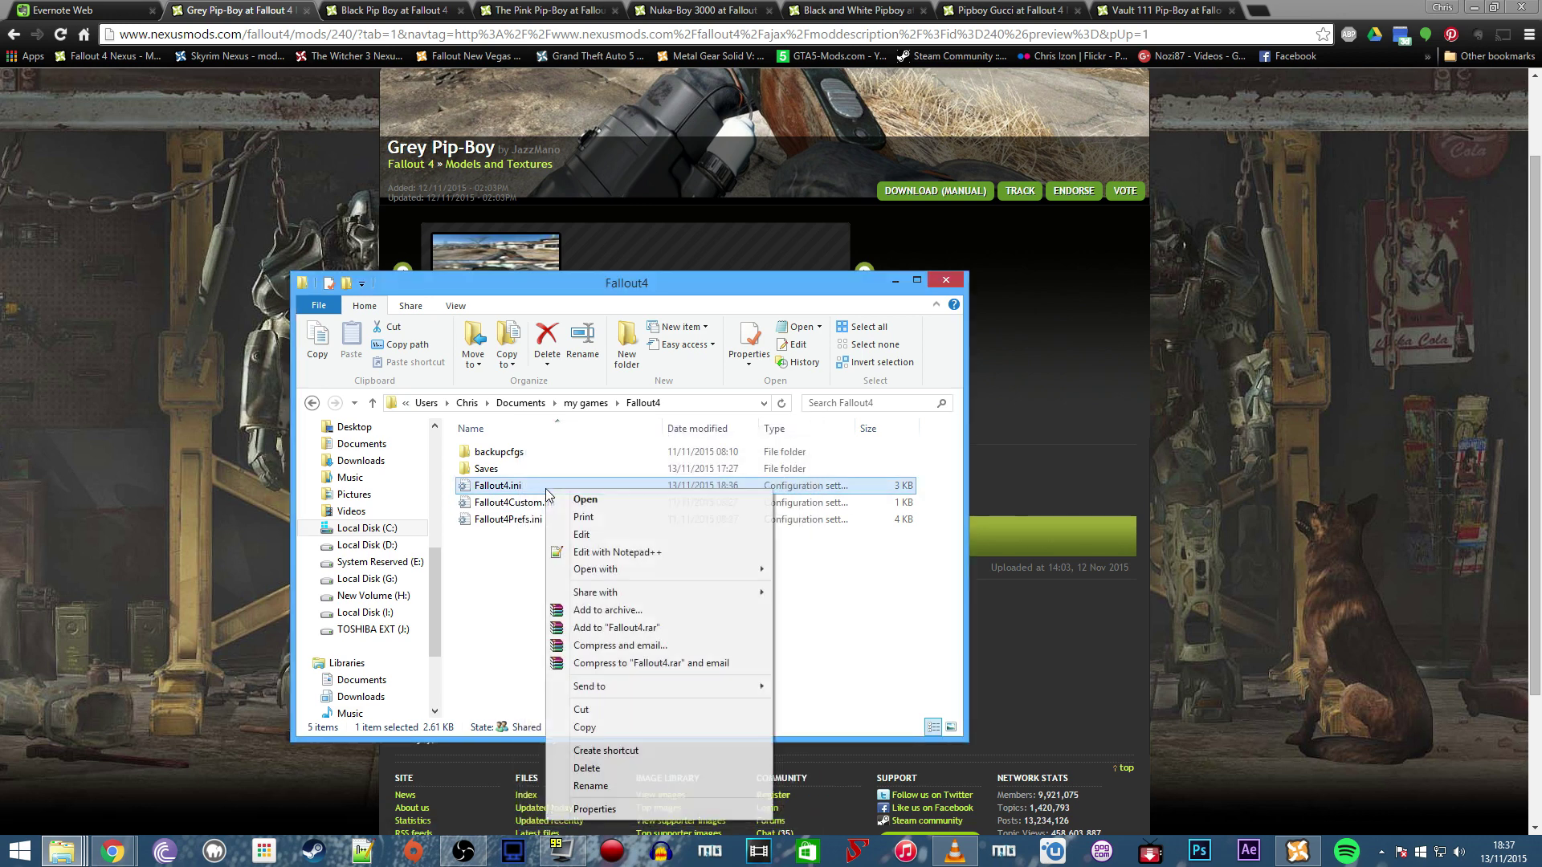
{"action": "left_click", "coordinate": [651, 554]}
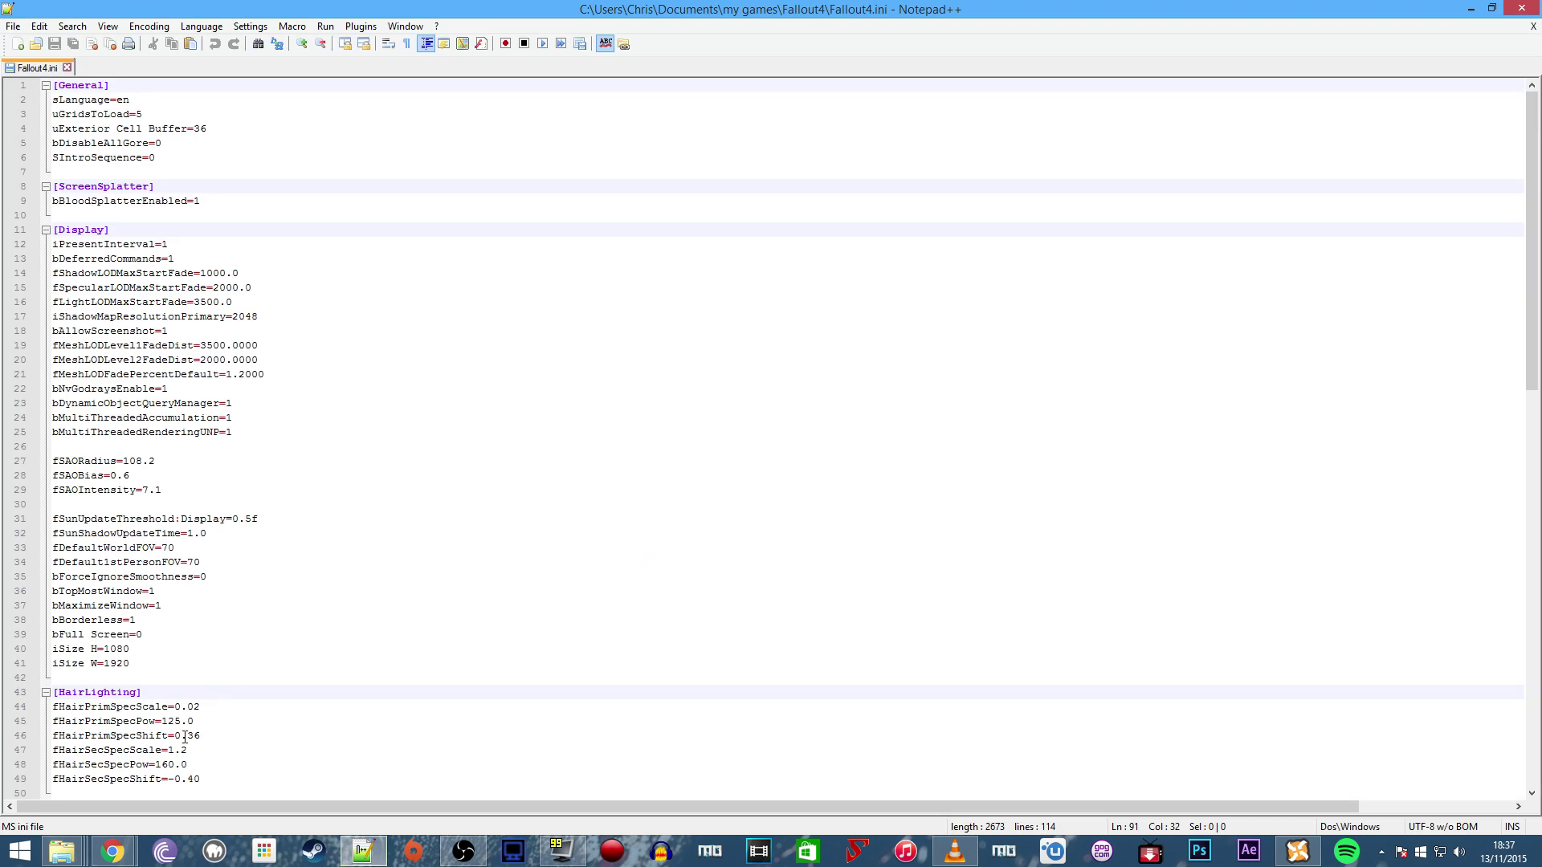
{"action": "mouse_move", "coordinate": [112, 852]}
{"action": "left_click", "coordinate": [251, 754]}
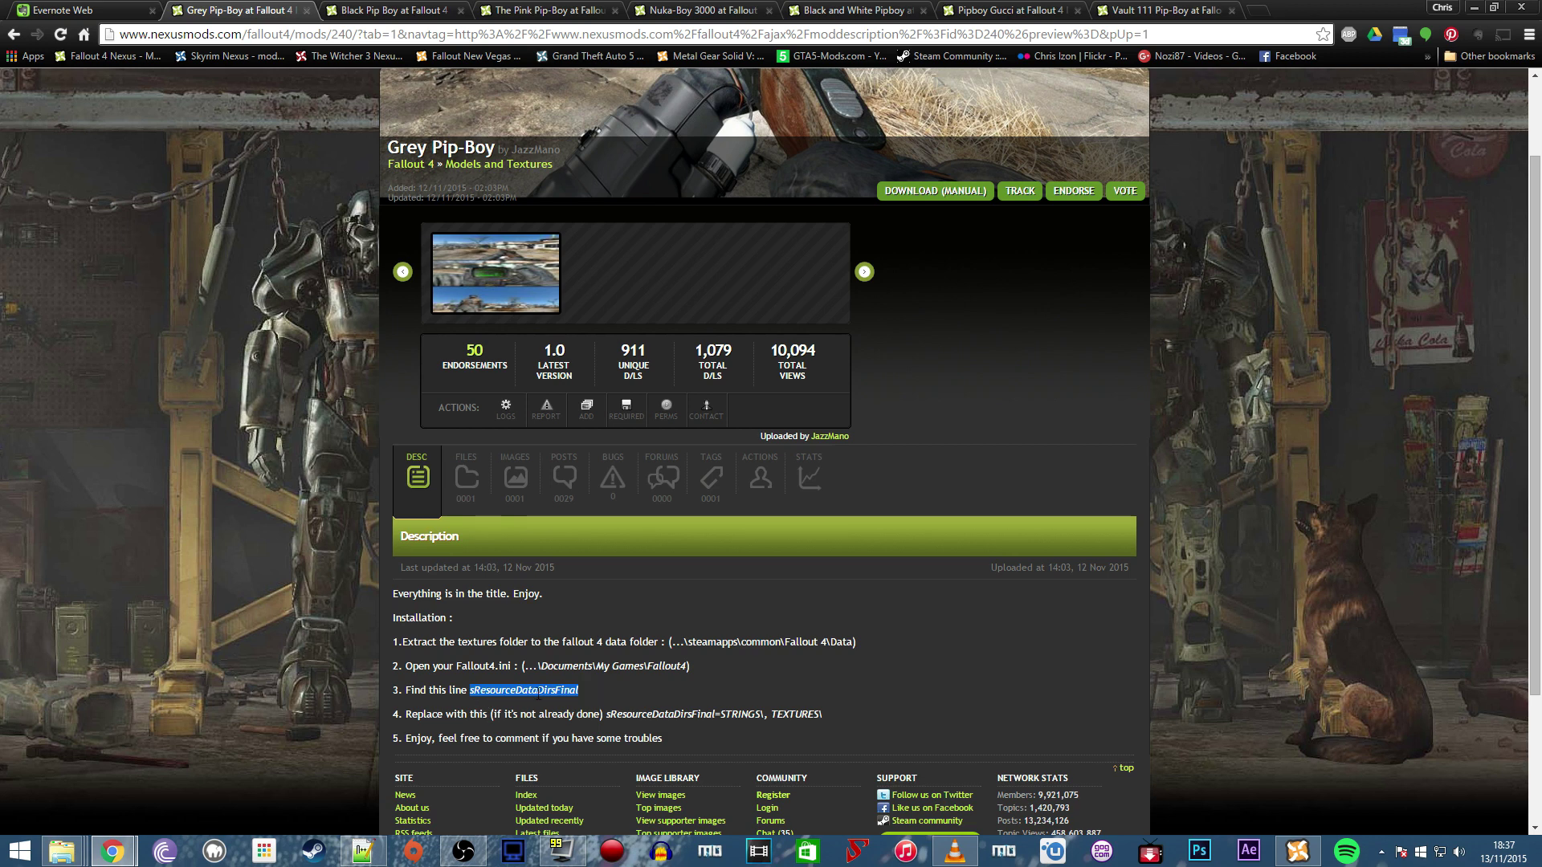
{"action": "left_click", "coordinate": [377, 850]}
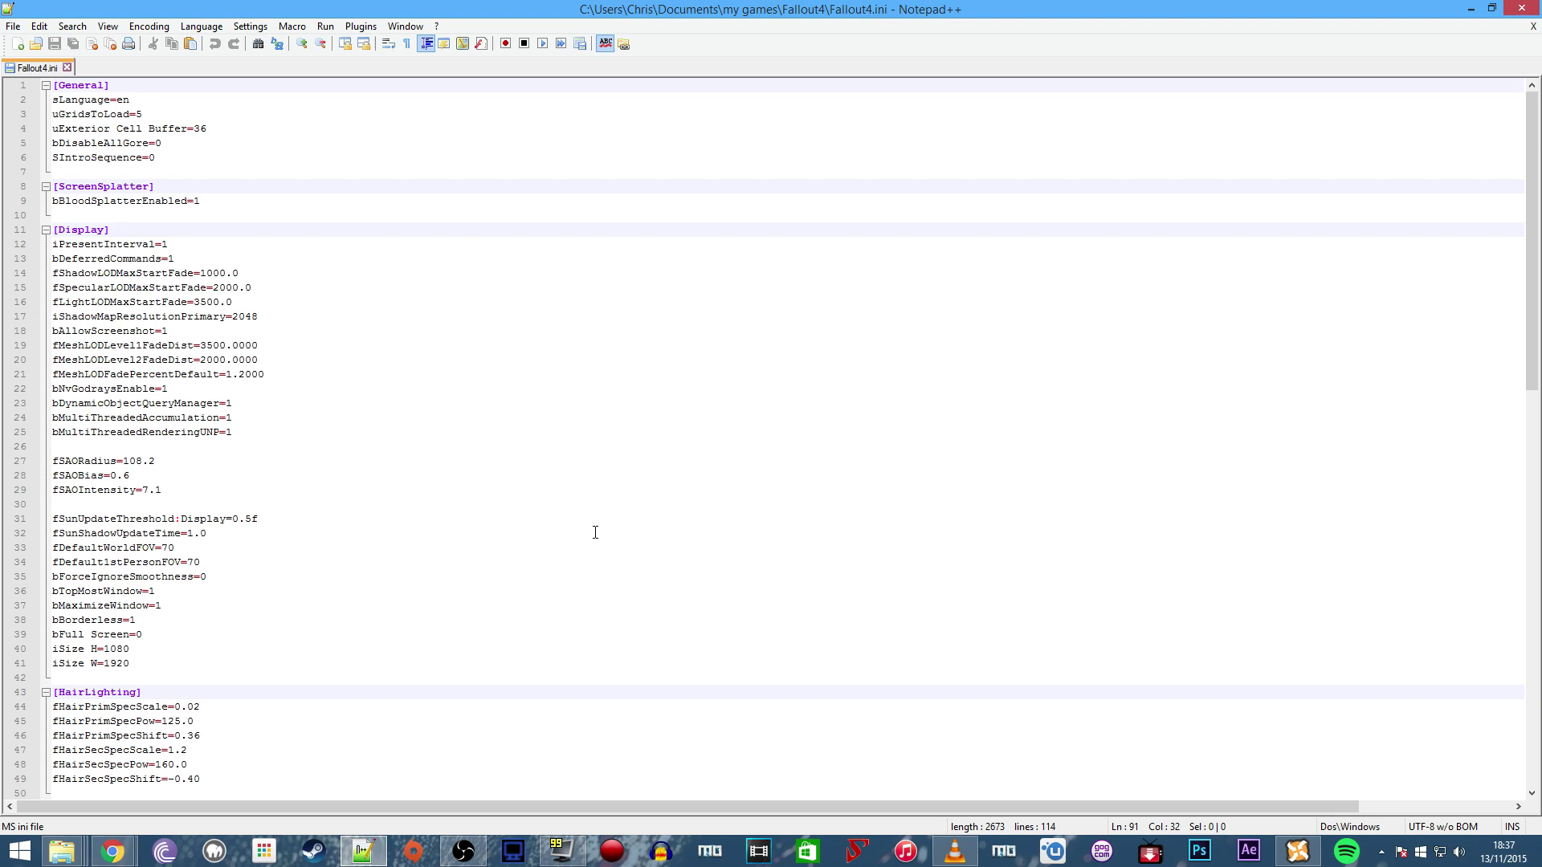
Search for sResourceDataDirsFinal=STRINGS\ and select its text on line 91.
{"action": "key", "text": "ctrl+f"}
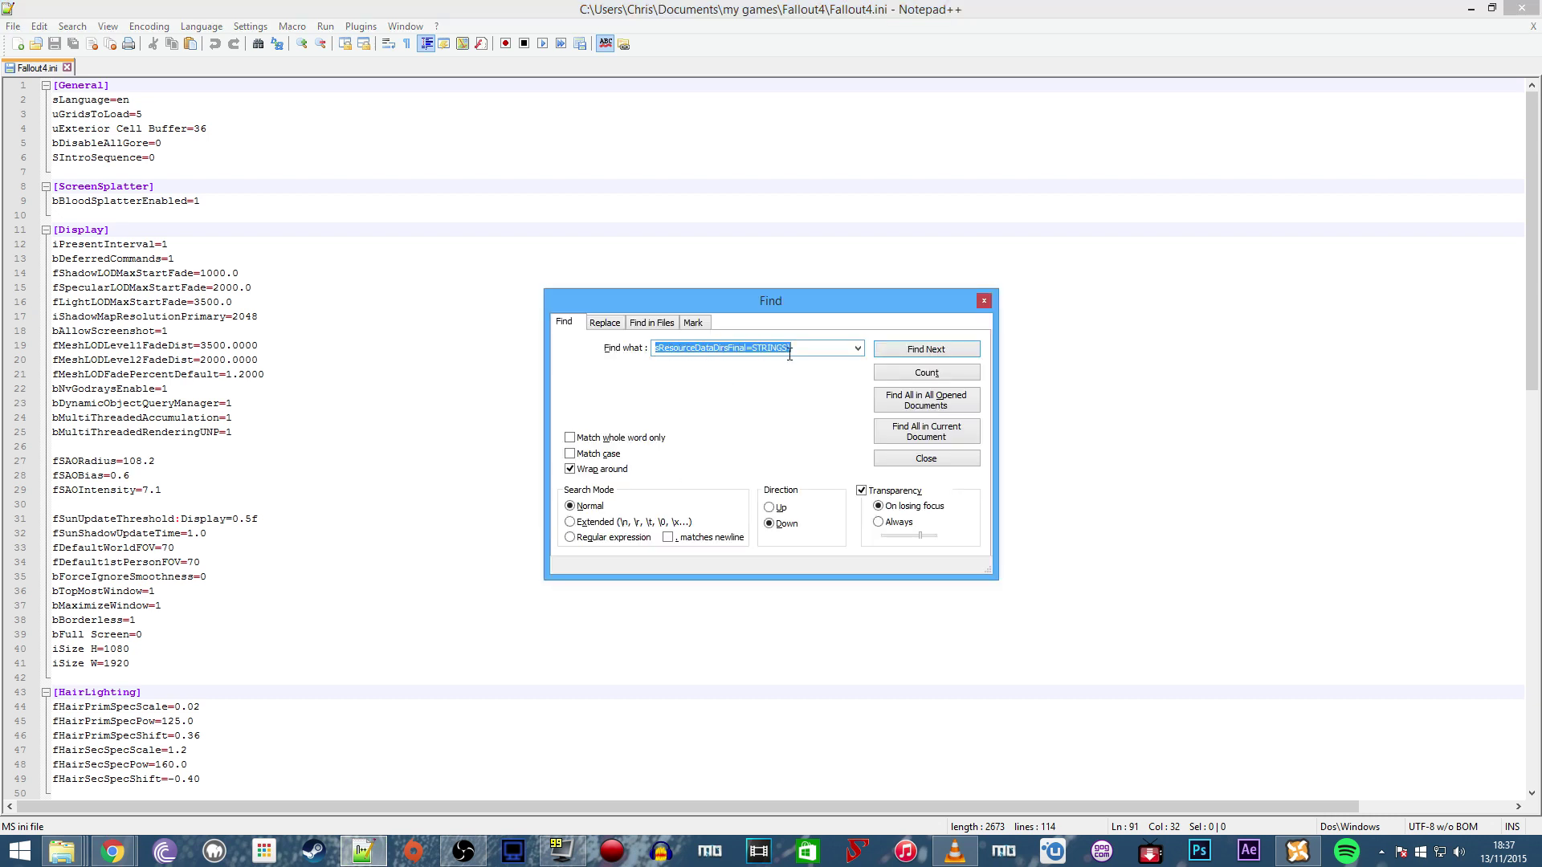
{"action": "left_click", "coordinate": [899, 350]}
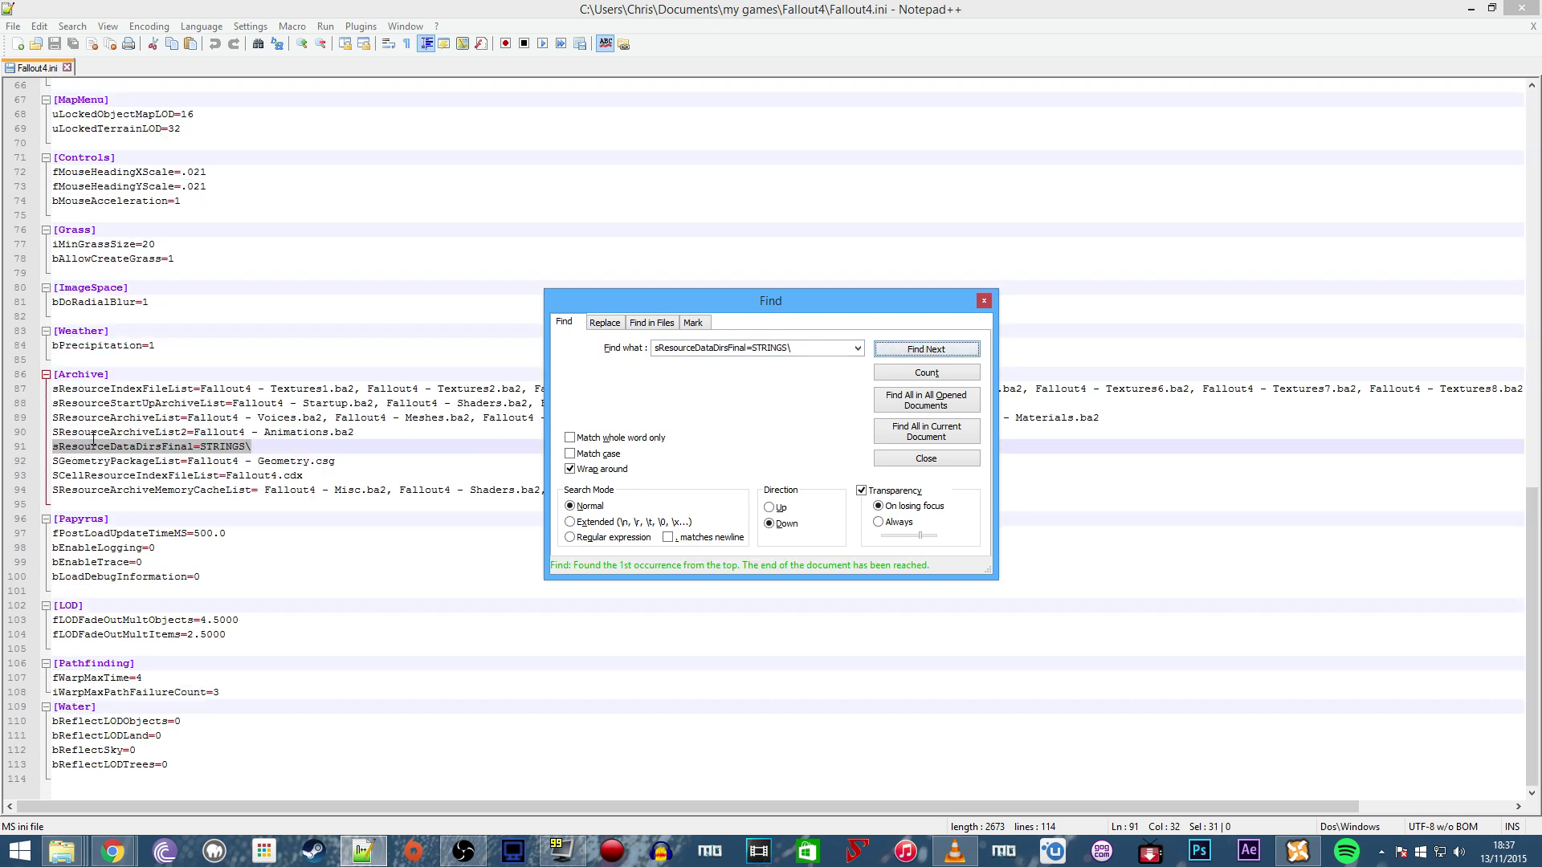
{"action": "left_click", "coordinate": [266, 448]}
{"action": "left_click_drag", "start_coordinate": [250, 447], "coordinate": [45, 446]}
Select the replacement sResourceDataDirsFinal line in the mod's instructions, then reselect line 91.
{"action": "mouse_move", "coordinate": [131, 858]}
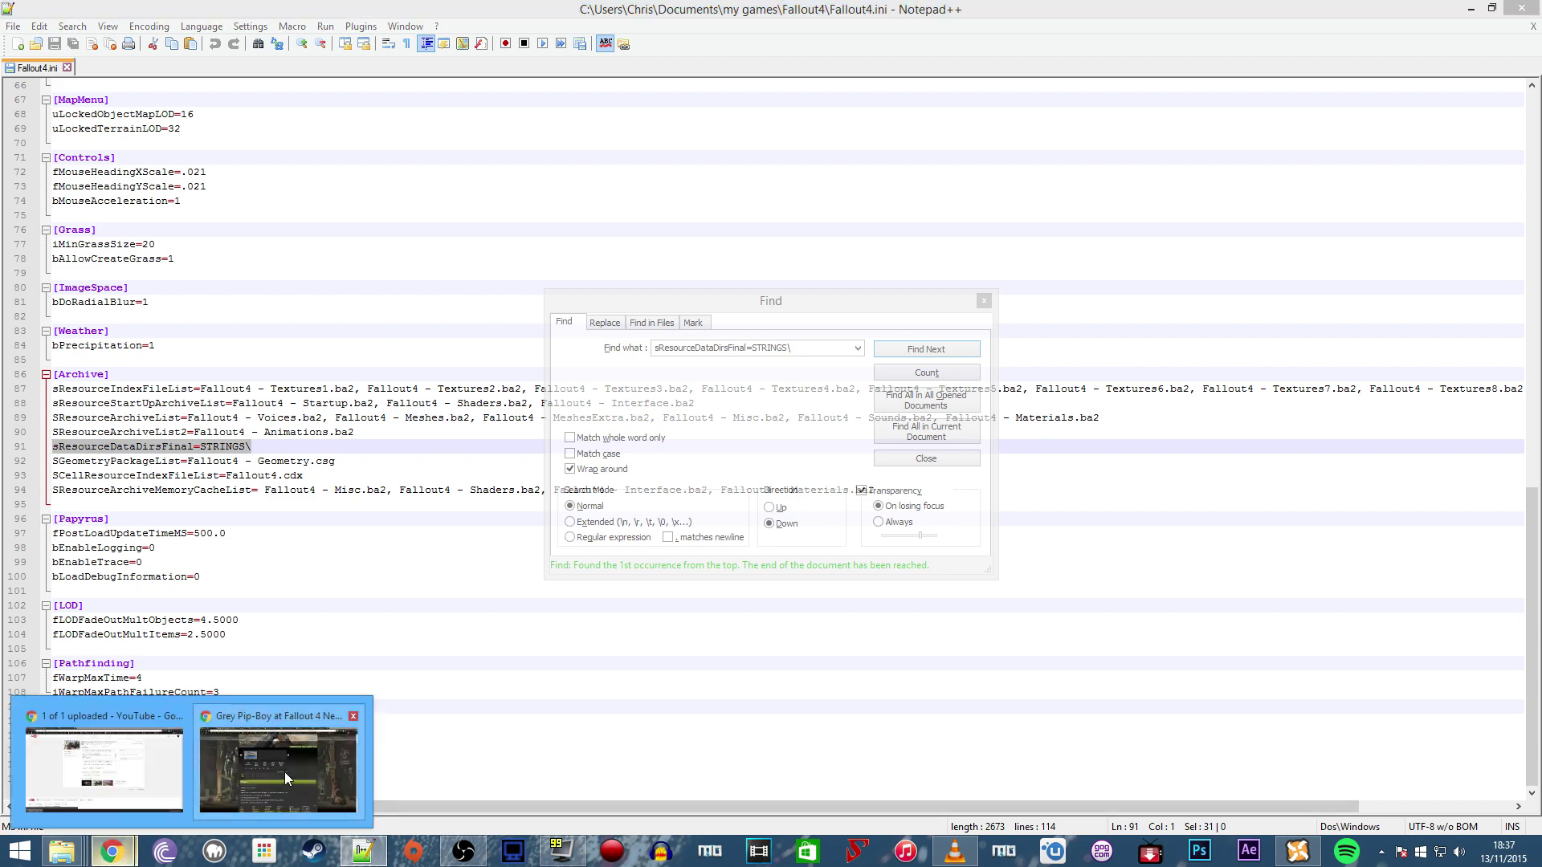
{"action": "left_click", "coordinate": [285, 773]}
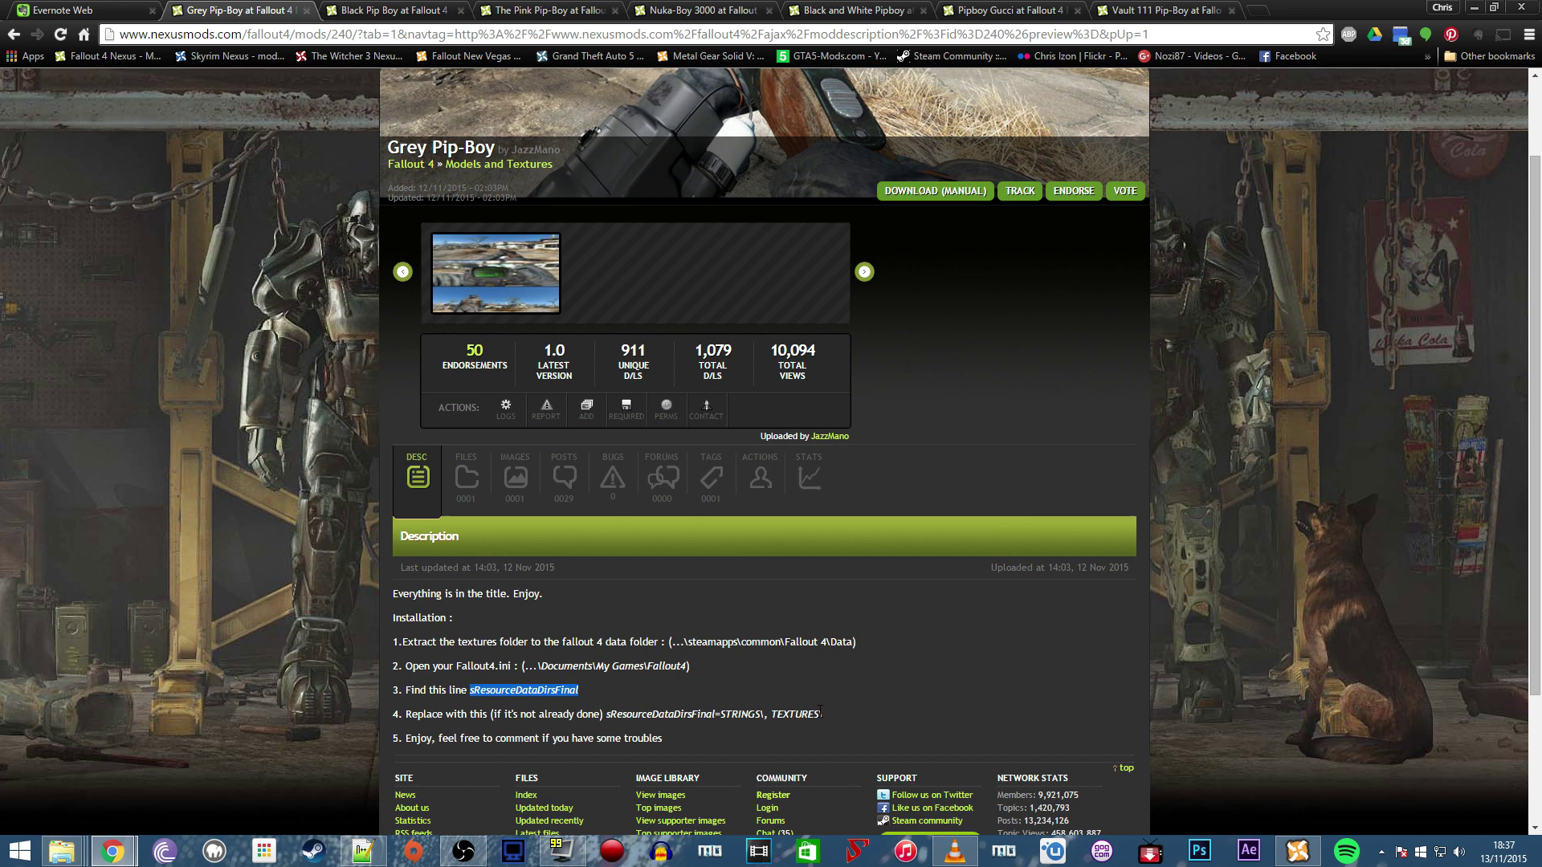
{"action": "left_click_drag", "start_coordinate": [824, 714], "coordinate": [604, 714]}
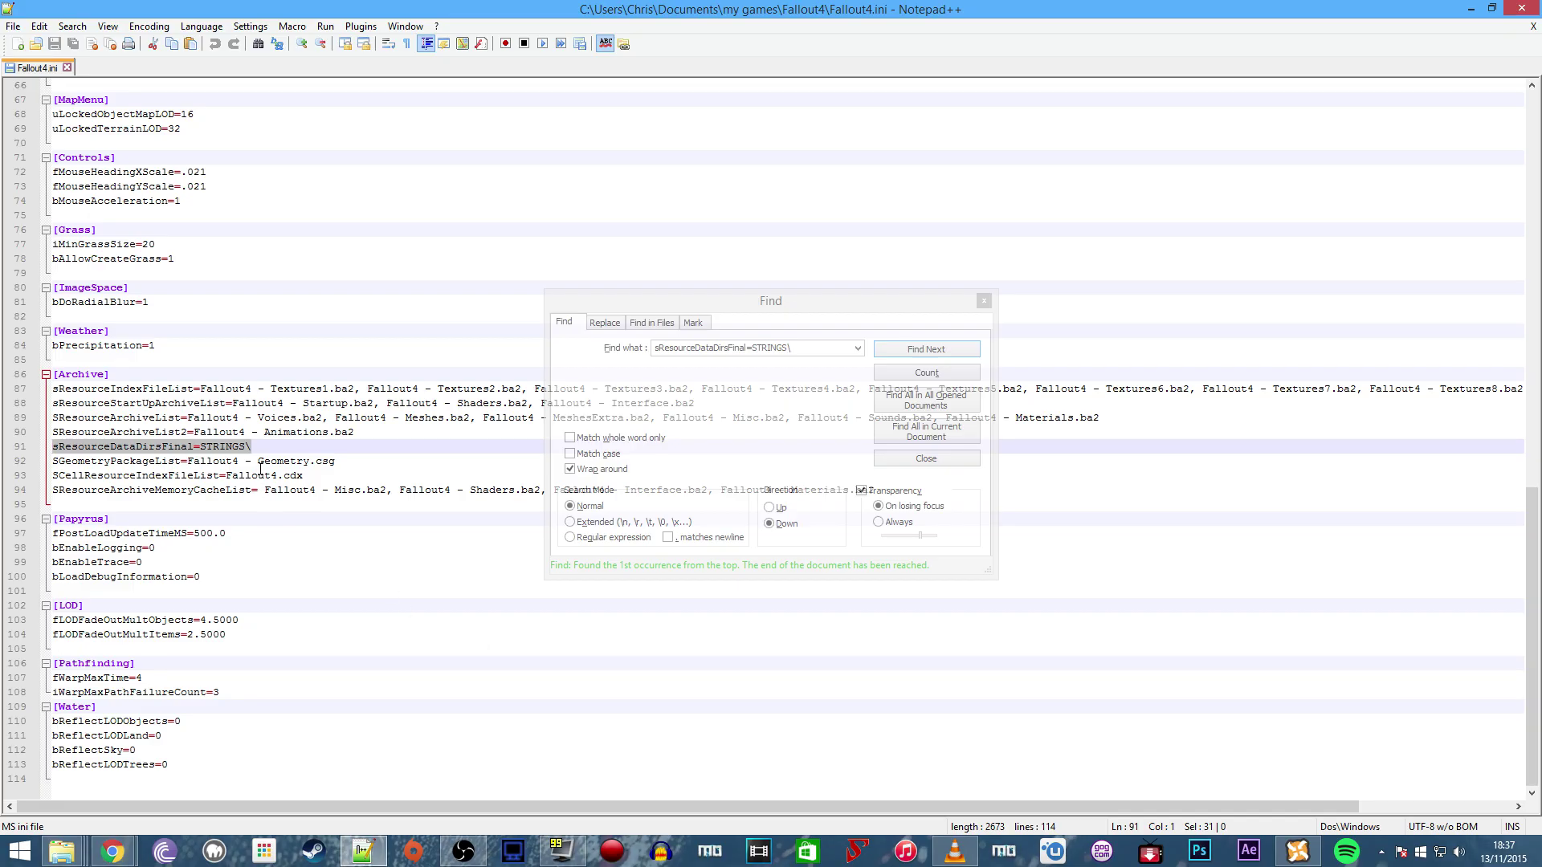
{"action": "left_click_drag", "start_coordinate": [257, 450], "coordinate": [46, 450]}
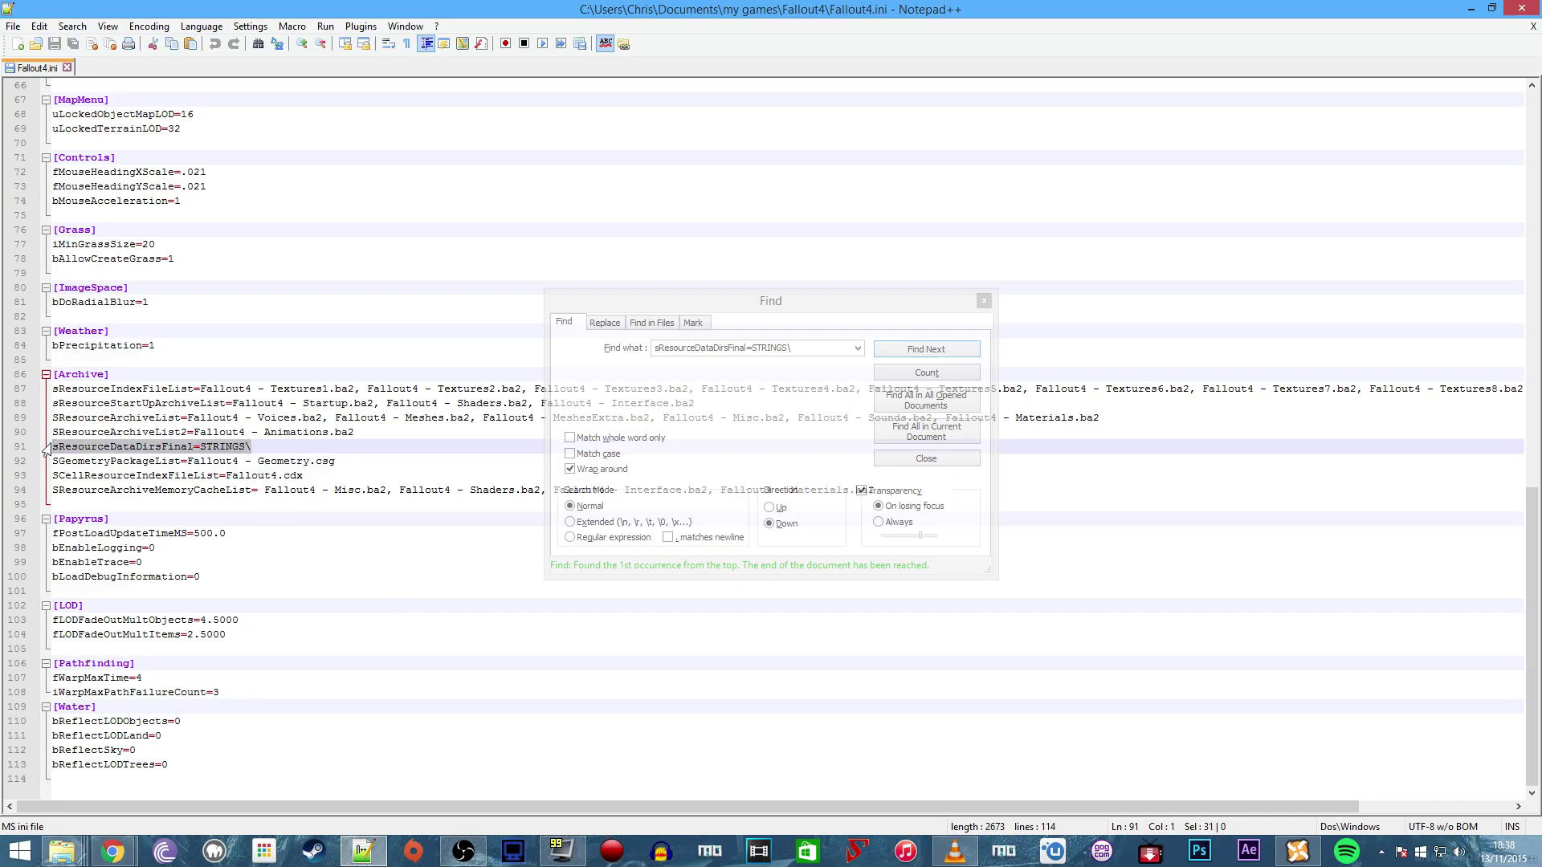
Change line 91 to sResourceDataDirsFinal=STRINGS\, TEXTURES\, SOUNDS\.
{"action": "left_click", "coordinate": [257, 447]}
{"action": "type", "text": ", TEXTURES\\"}
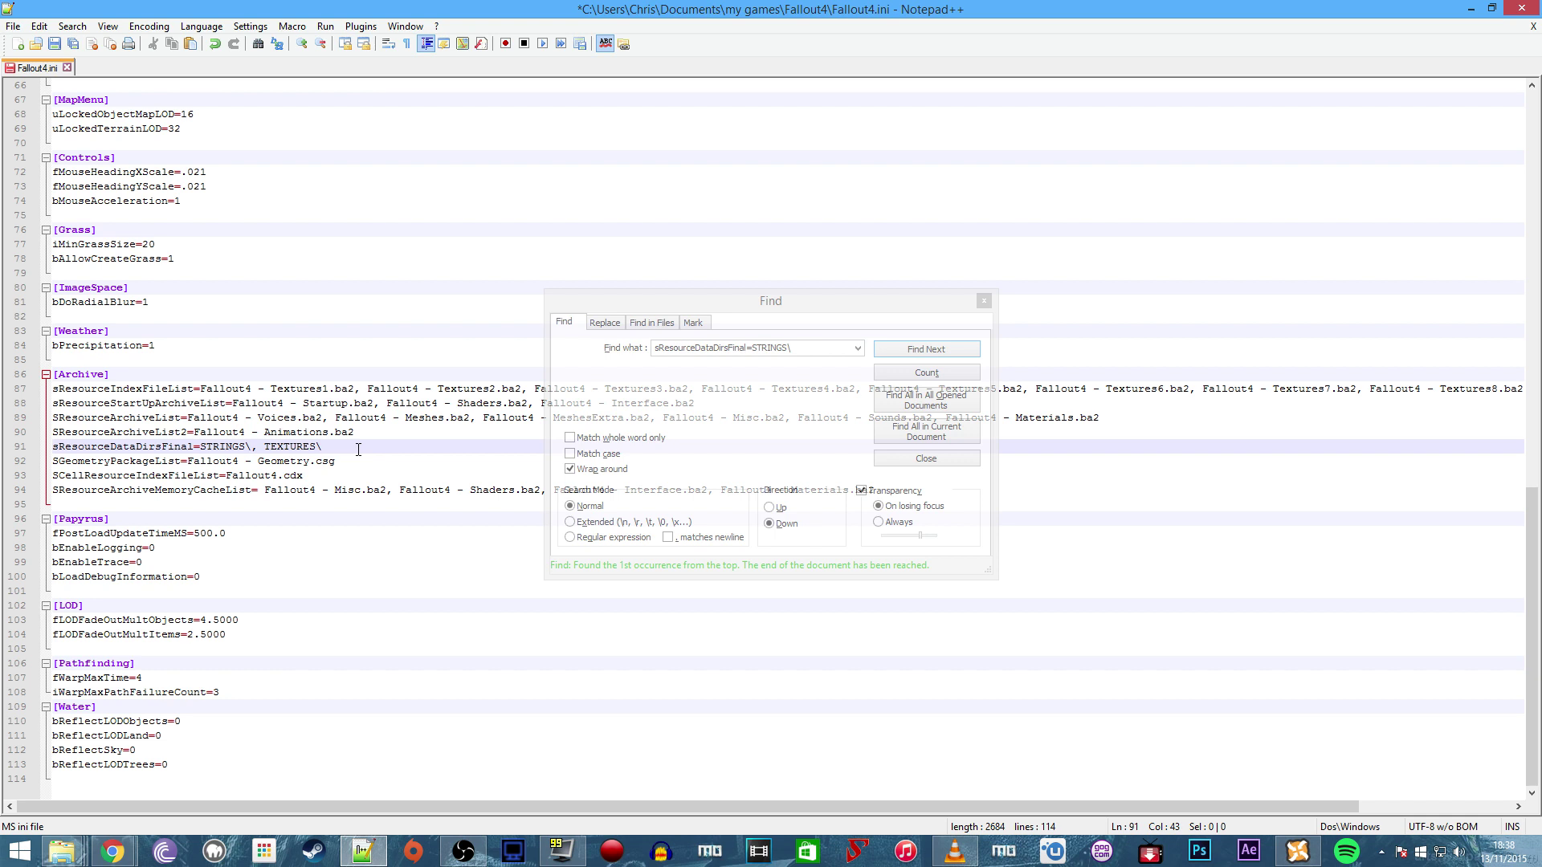
{"action": "type", "text": ", SOUNDS\\"}
Save Fallout4.ini and close Notepad++.
{"action": "left_click", "coordinate": [985, 301]}
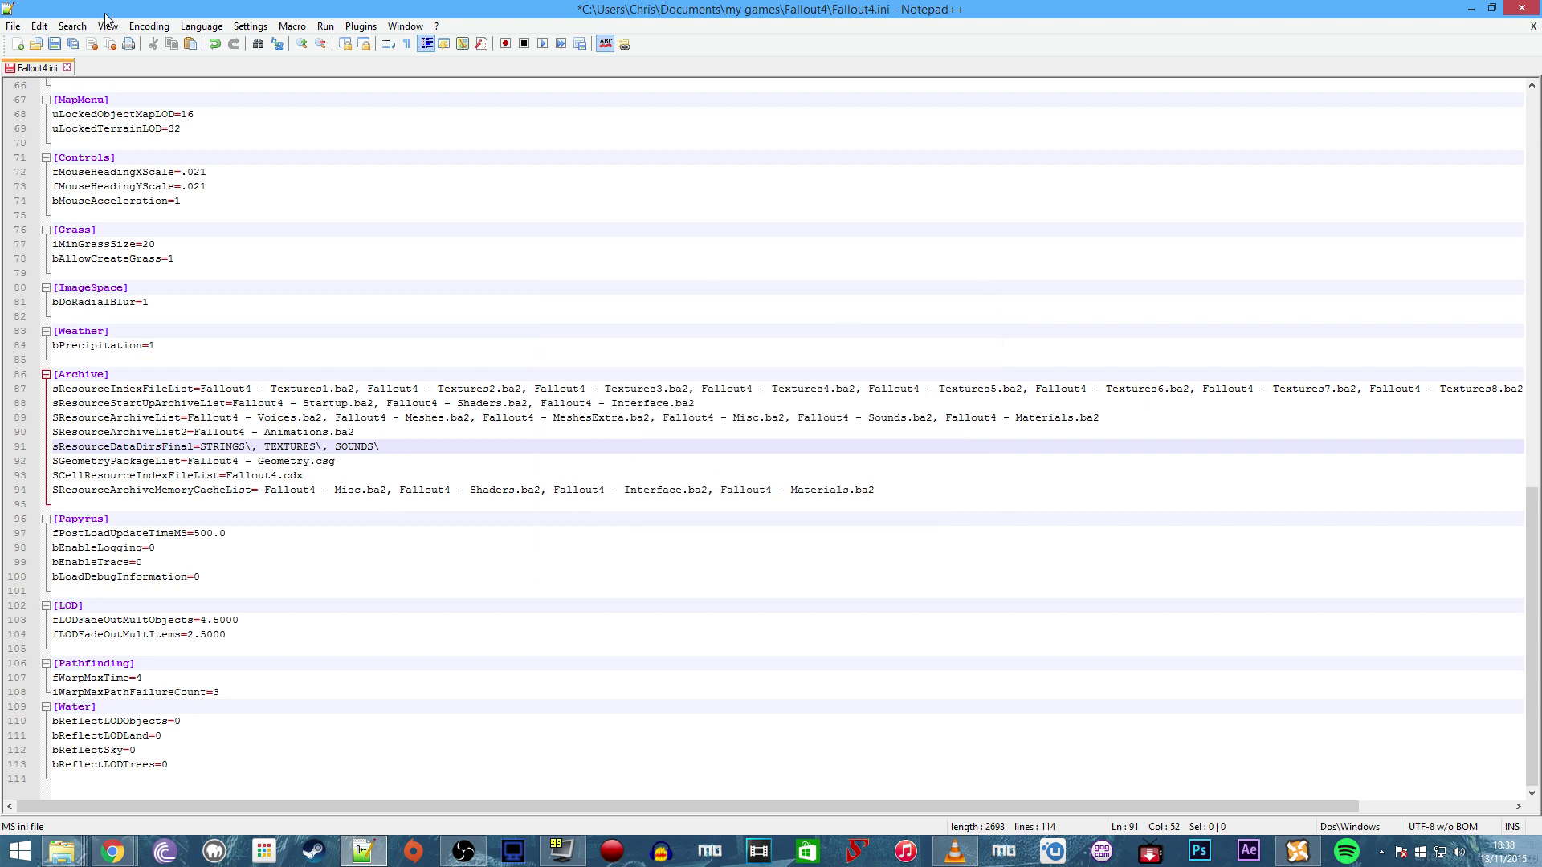
{"action": "left_click", "coordinate": [54, 43]}
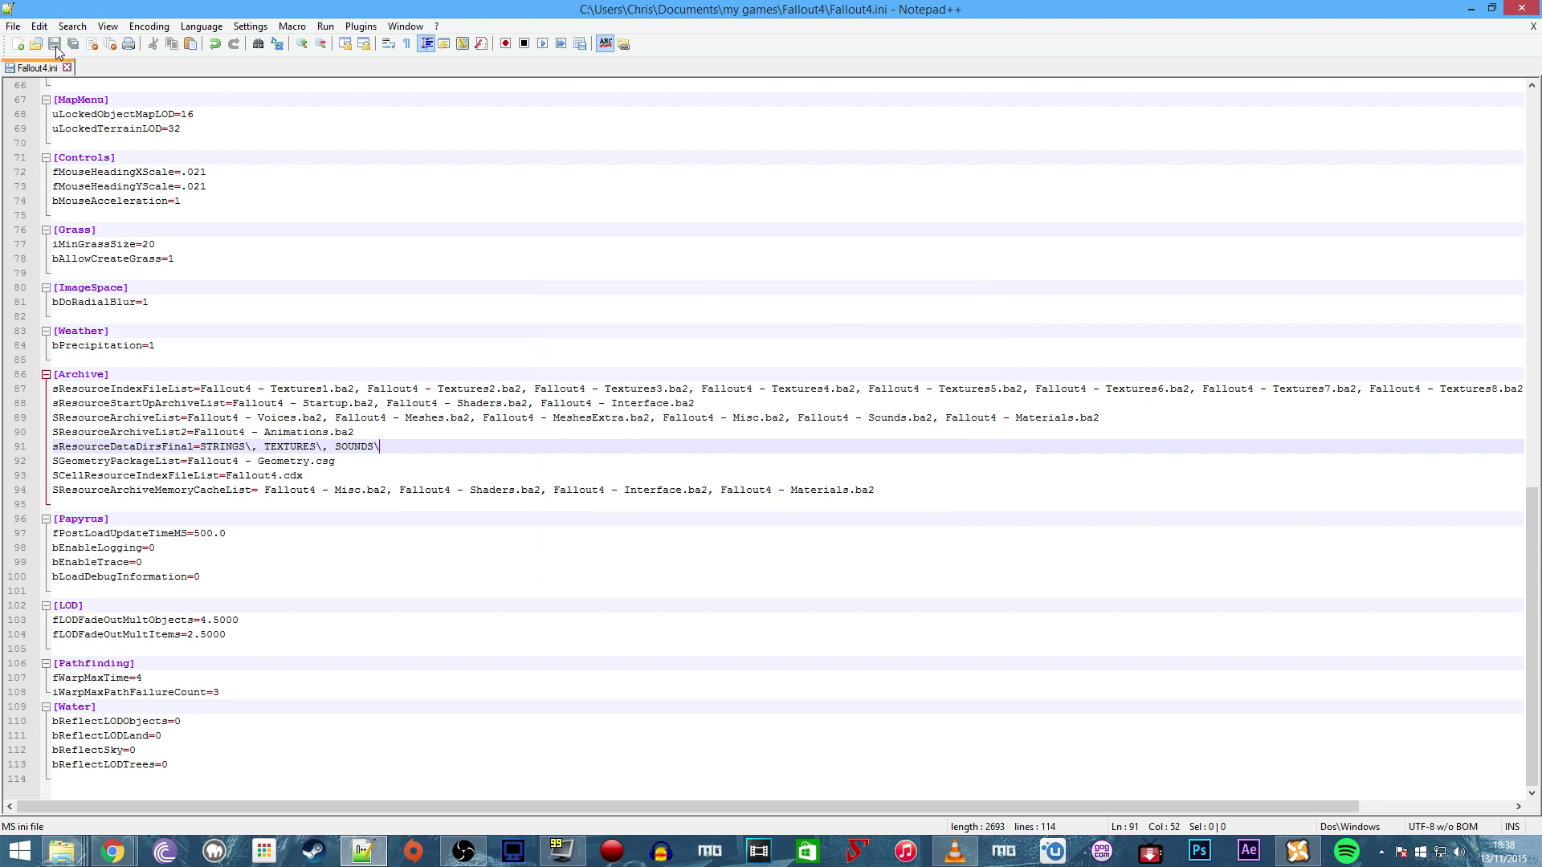
{"action": "left_click", "coordinate": [1520, 9]}
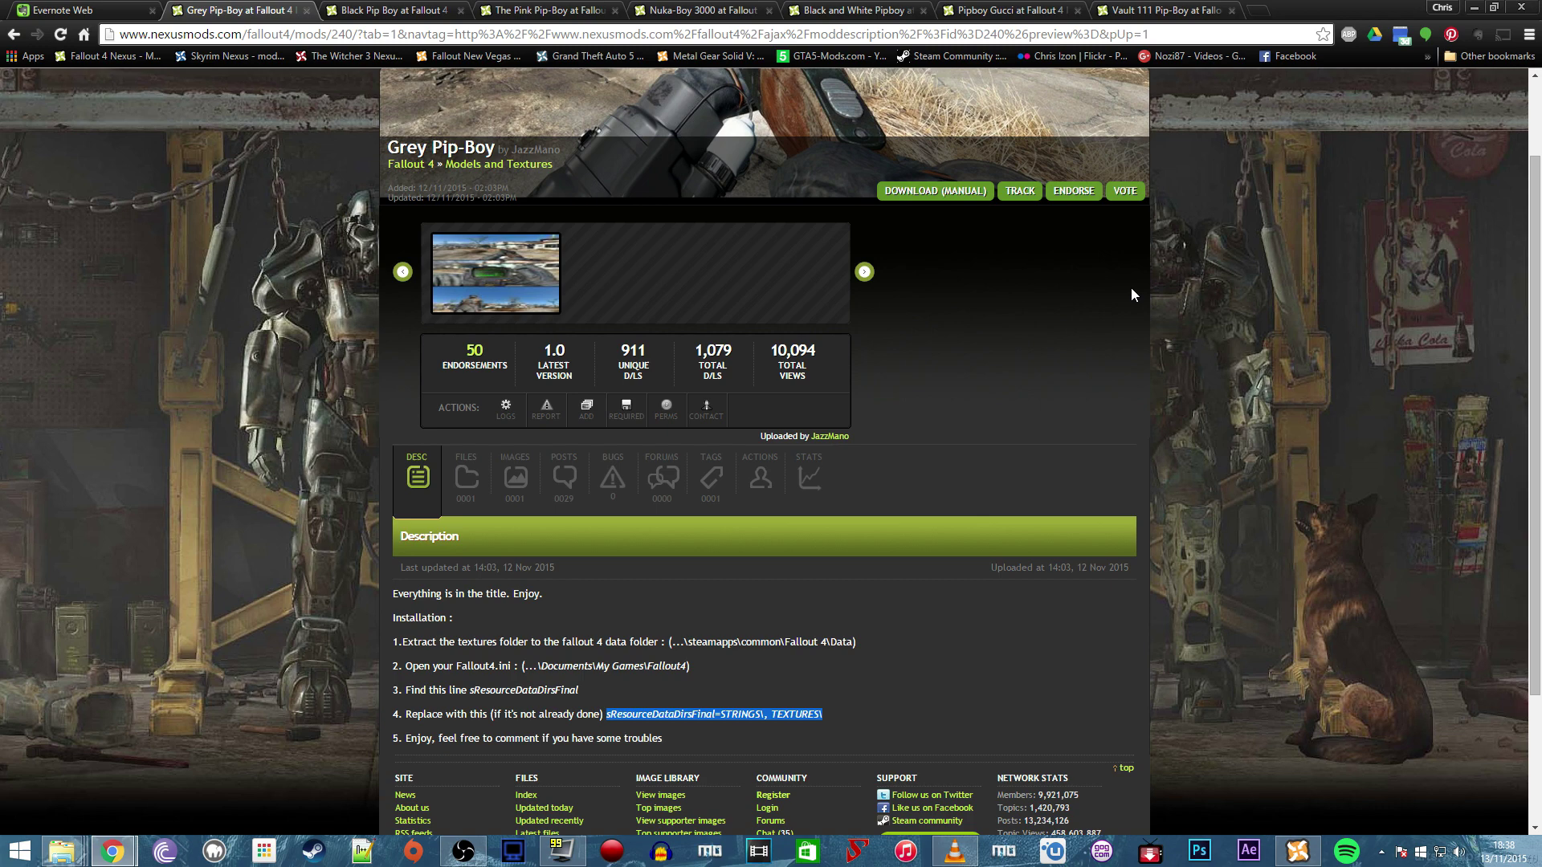
Open the Fallout 4 Data folder and move its window to the upper left.
{"action": "key", "text": "alt+Tab"}
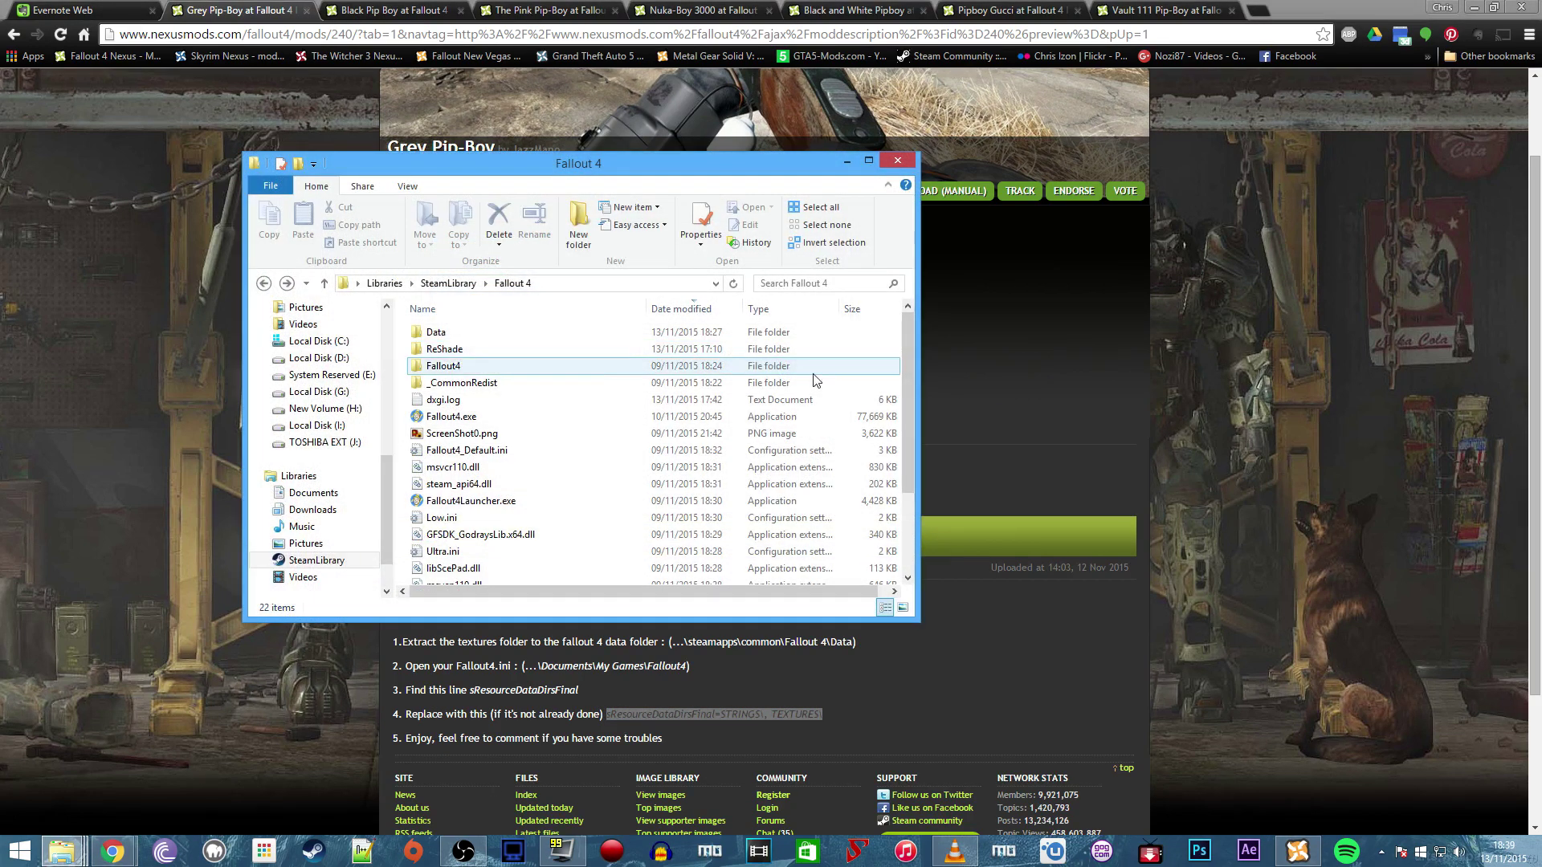
{"action": "left_click", "coordinate": [440, 334]}
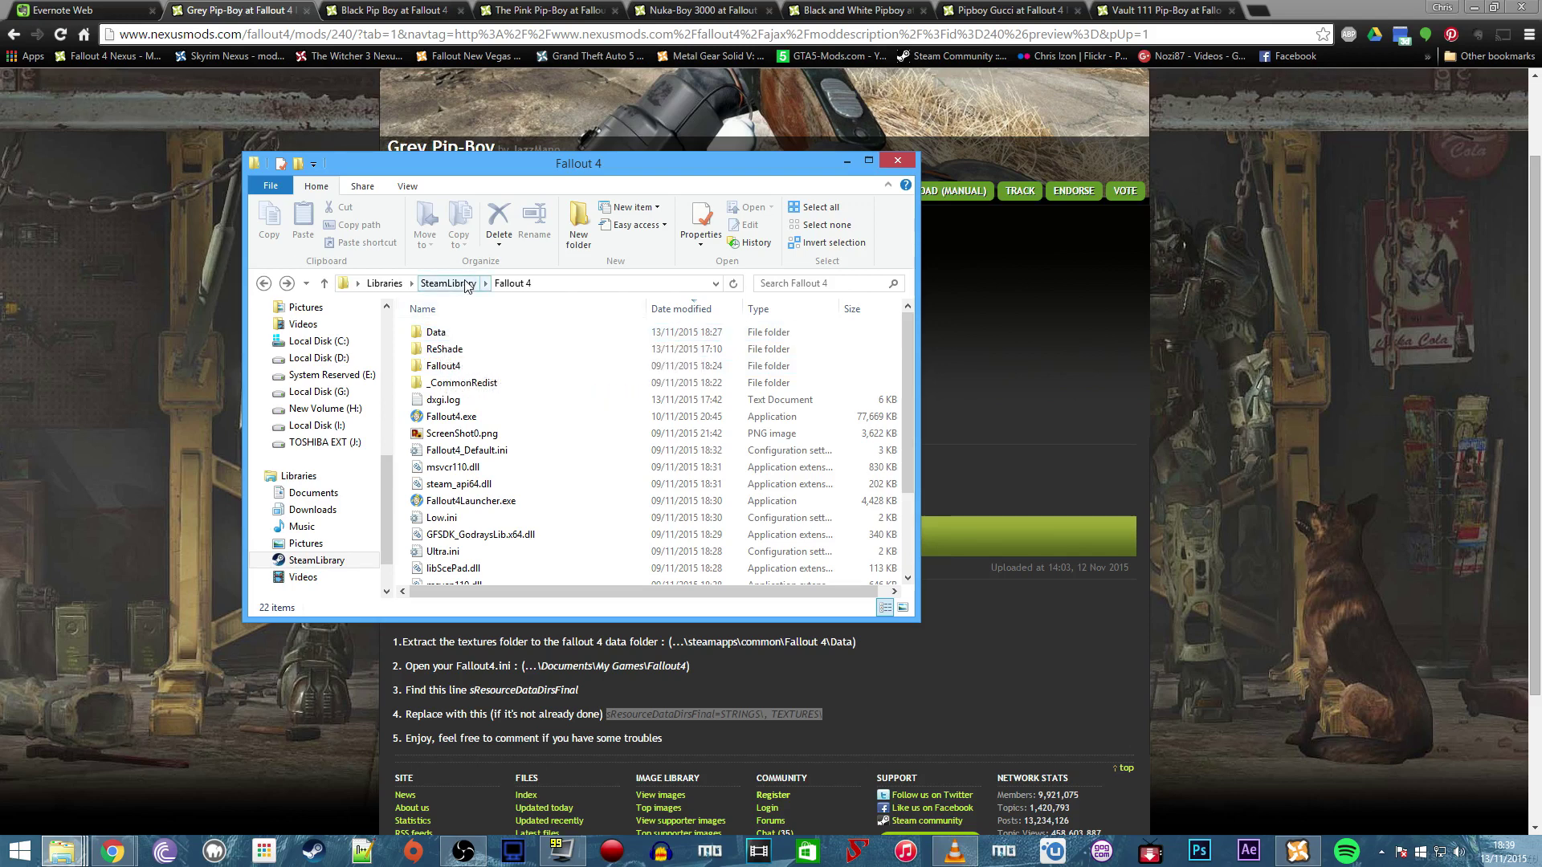
{"action": "left_click", "coordinate": [461, 347]}
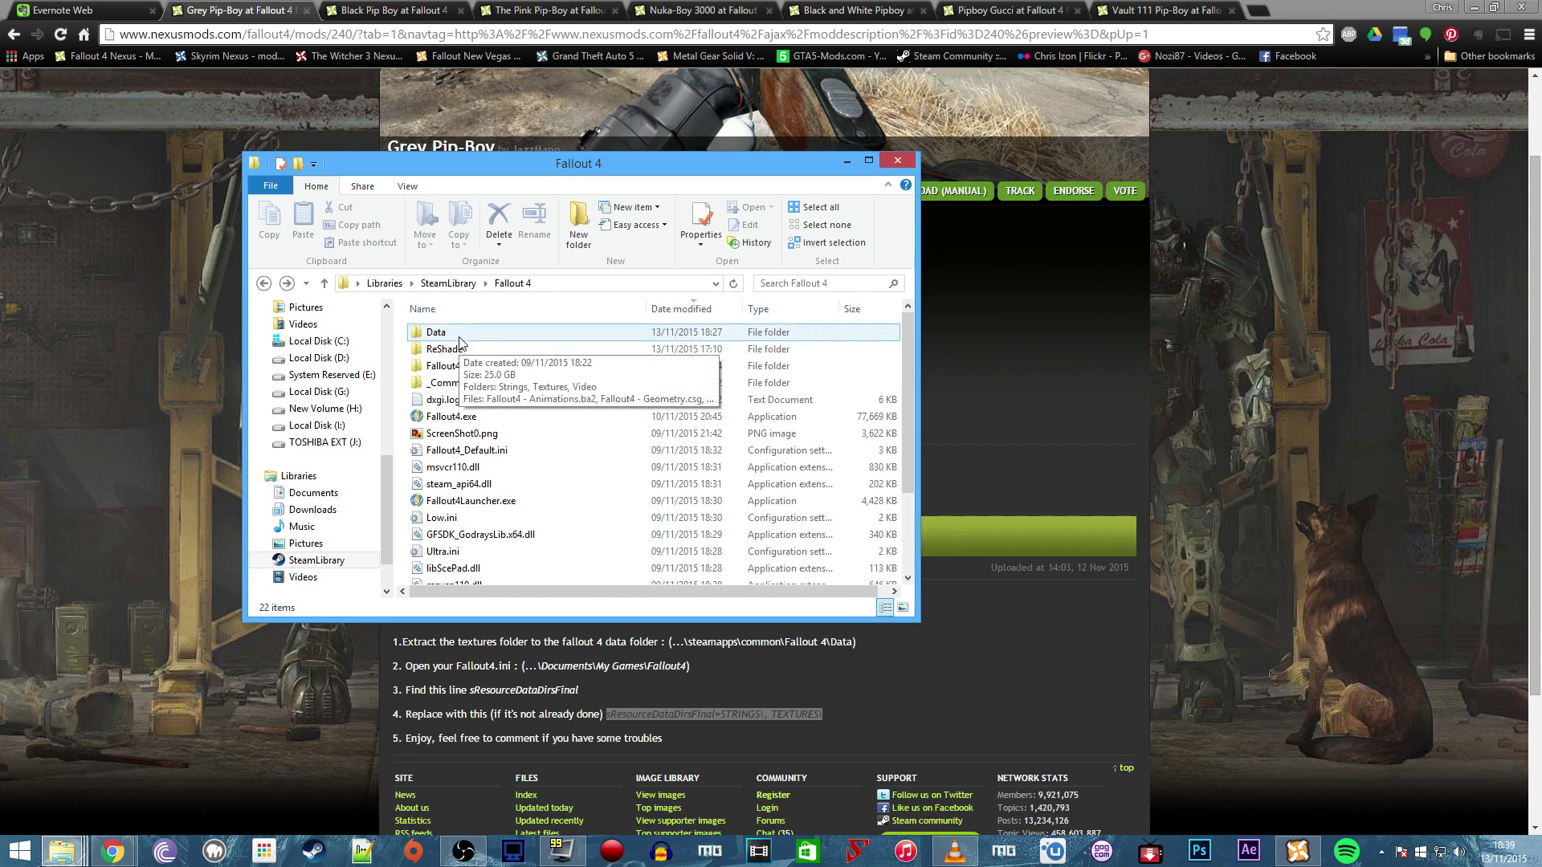
{"action": "double_click", "coordinate": [461, 335]}
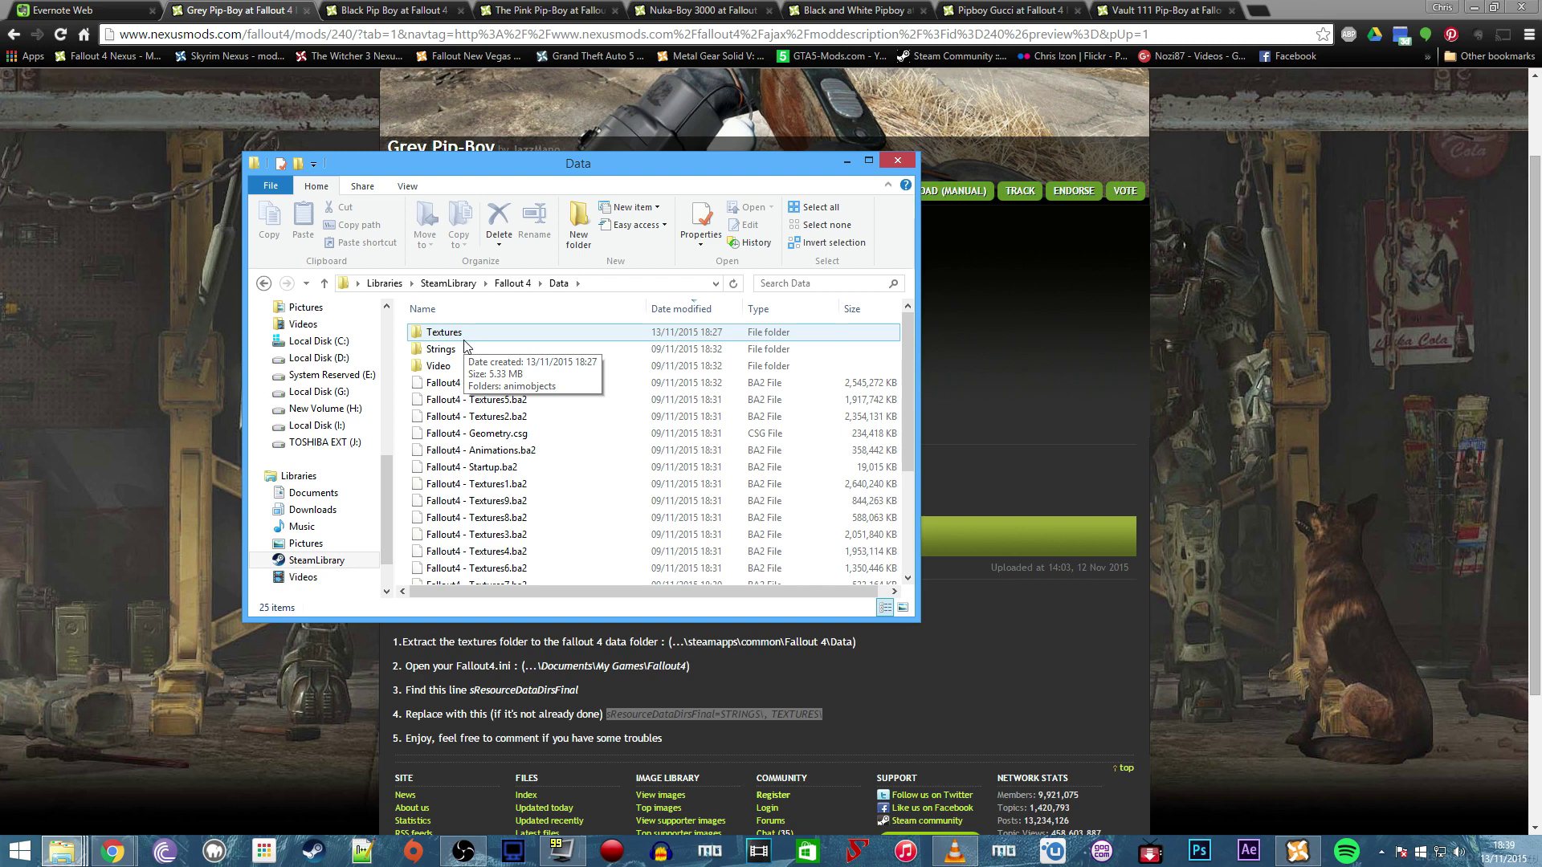
{"action": "left_click_drag", "start_coordinate": [504, 170], "coordinate": [352, 91]}
Place the Grey Pip-Boy download window at the upper right of the screen.
{"action": "mouse_move", "coordinate": [62, 853]}
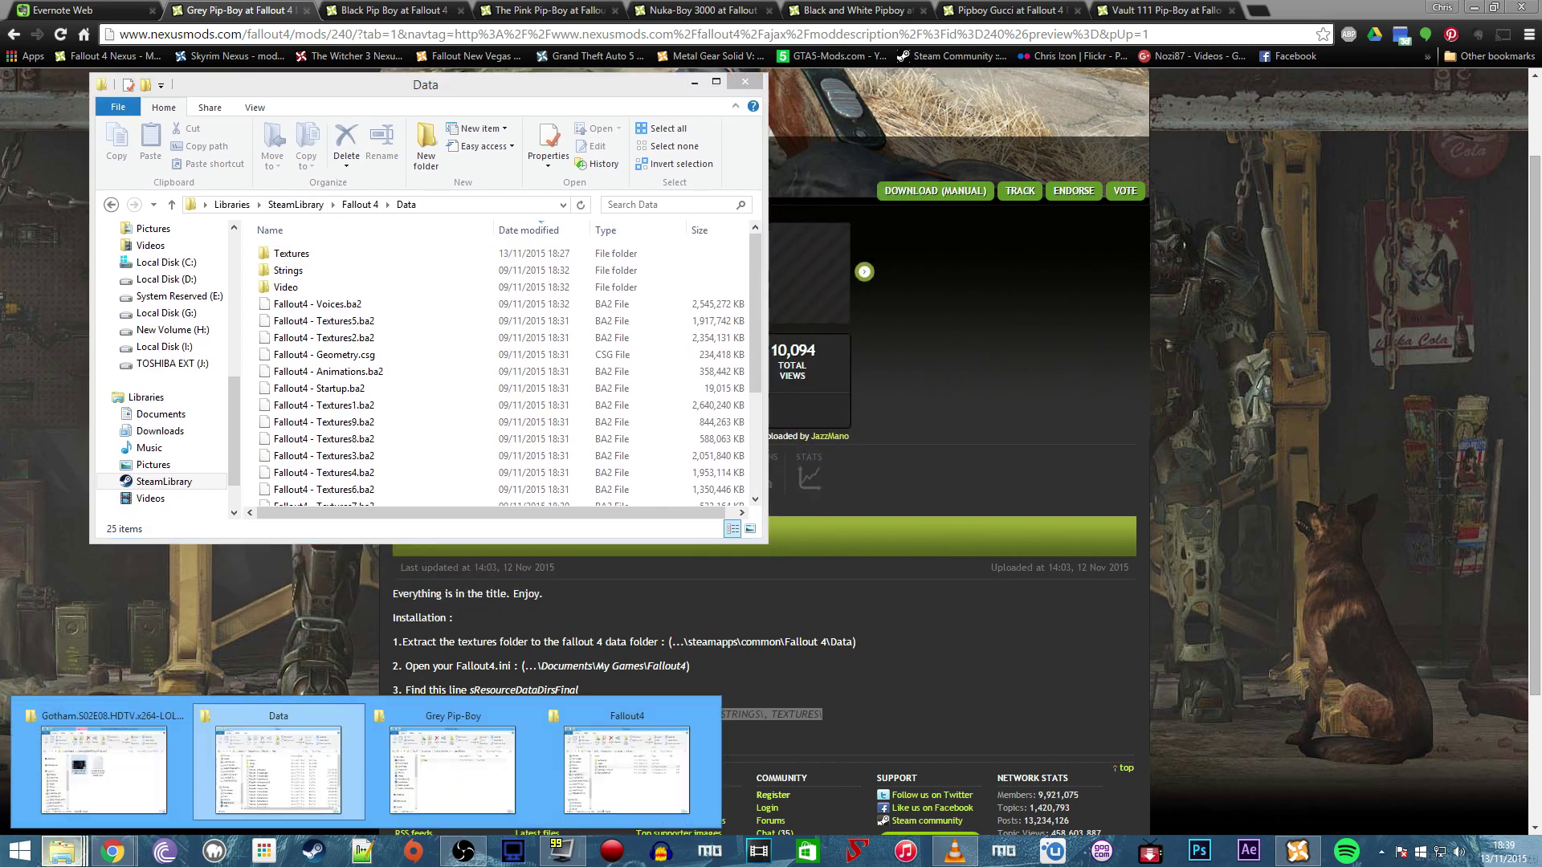
{"action": "left_click", "coordinate": [492, 749]}
{"action": "left_click_drag", "start_coordinate": [547, 182], "coordinate": [1267, 95]}
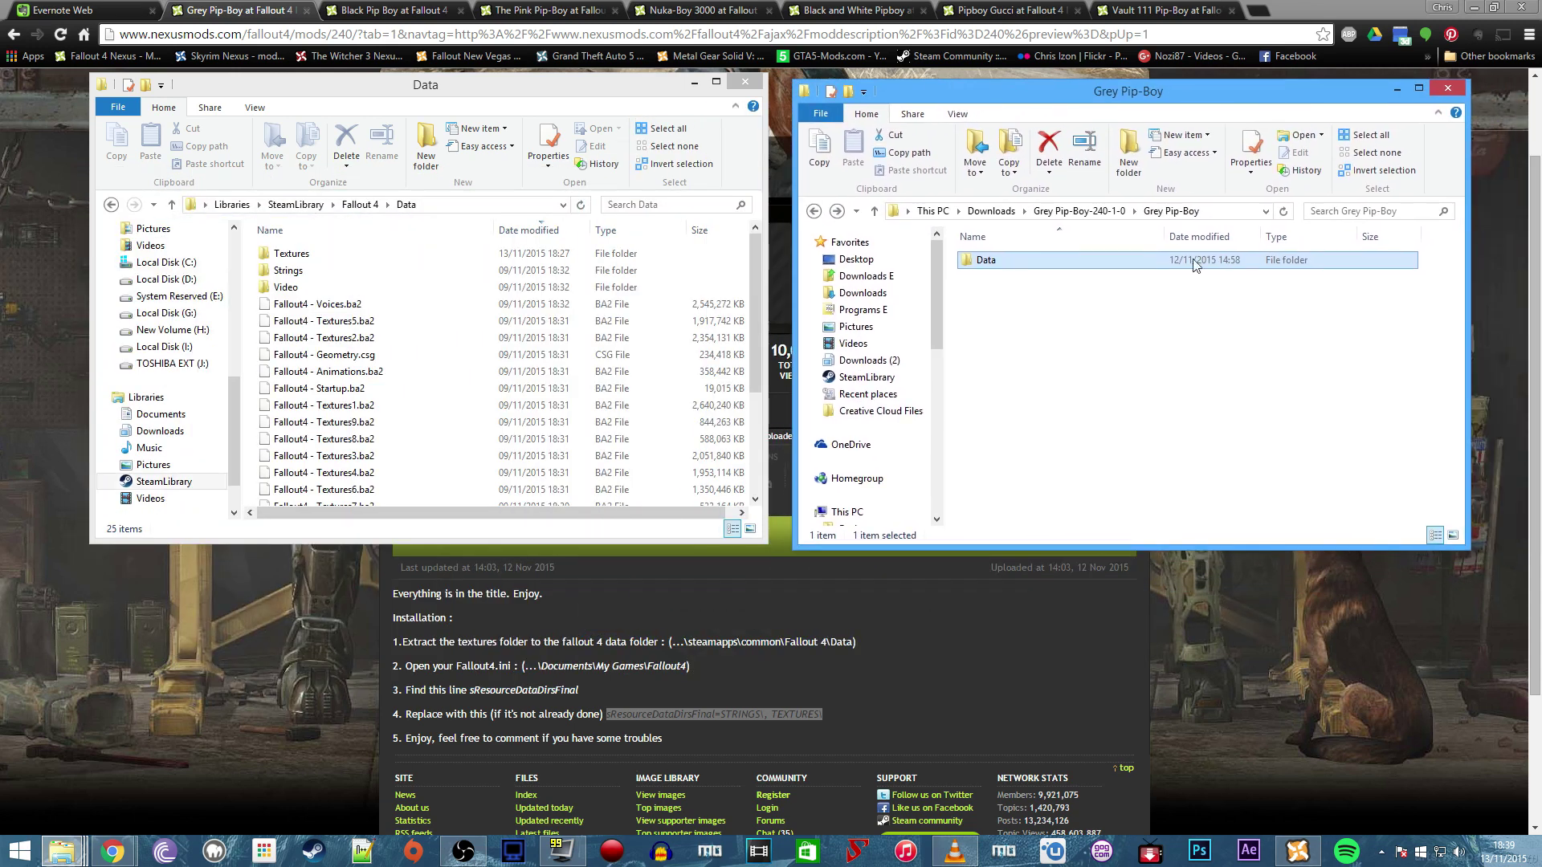
Check the mod's Data\textures\animobjects\pipboy textures, then return to the folder's top level.
{"action": "double_click", "coordinate": [1041, 261]}
{"action": "left_click", "coordinate": [1032, 264]}
{"action": "double_click", "coordinate": [1028, 265]}
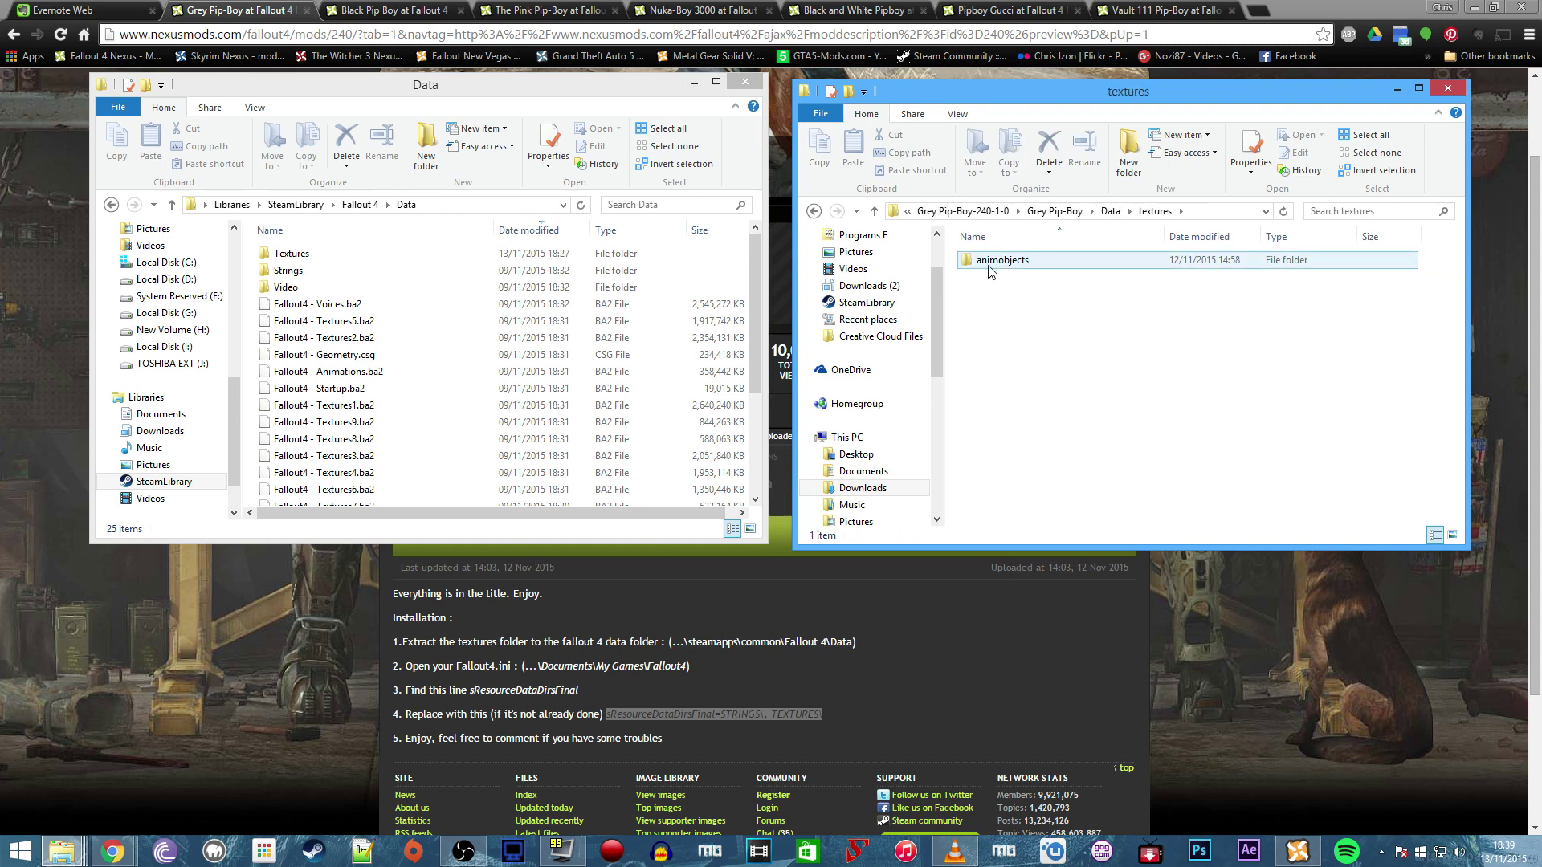
{"action": "double_click", "coordinate": [1036, 265]}
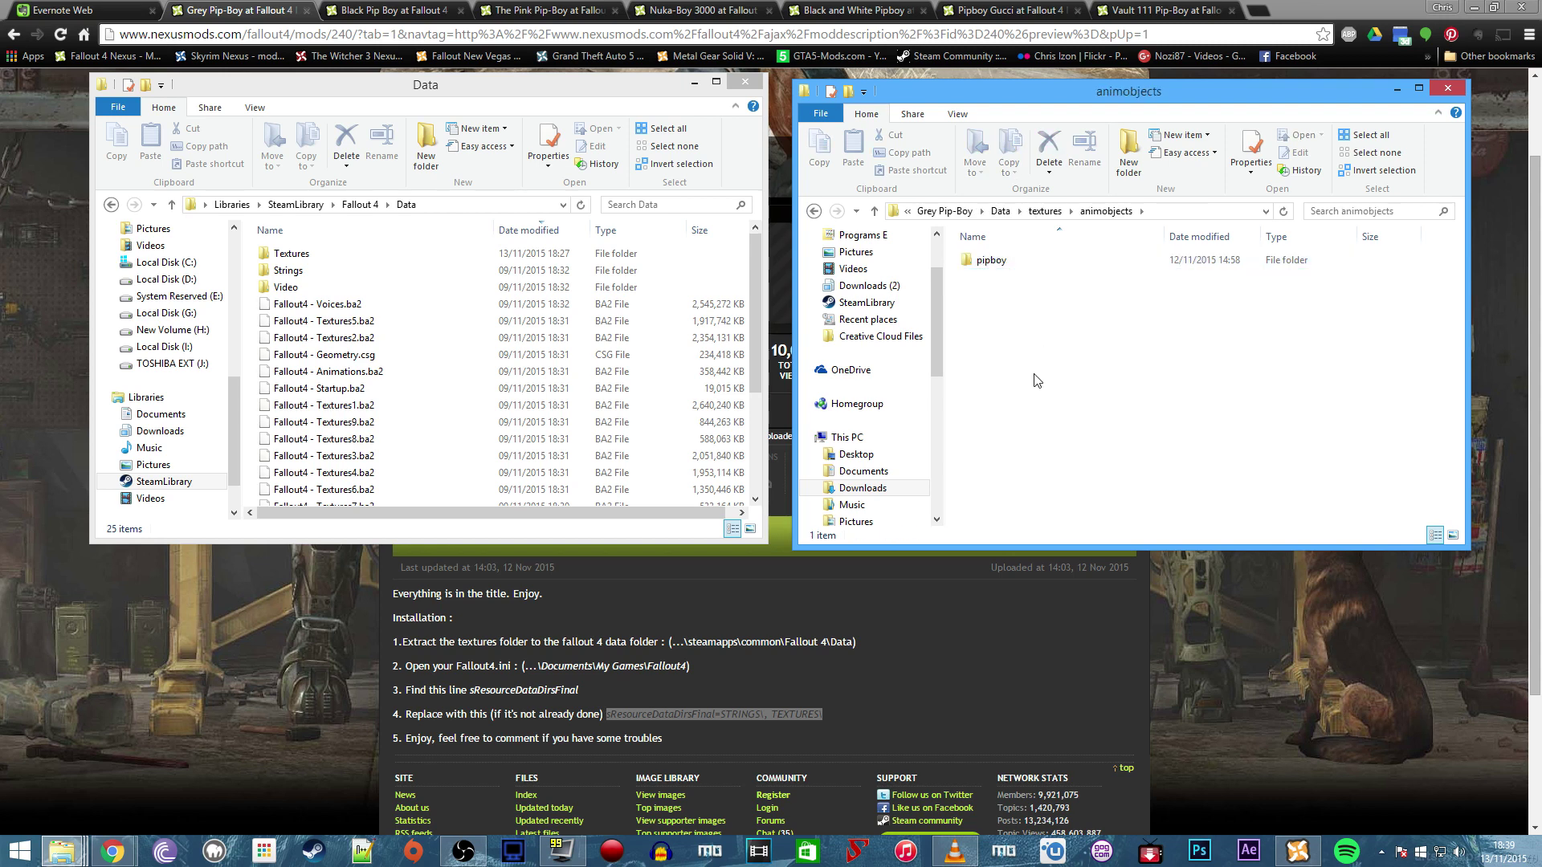
{"action": "double_click", "coordinate": [1000, 263]}
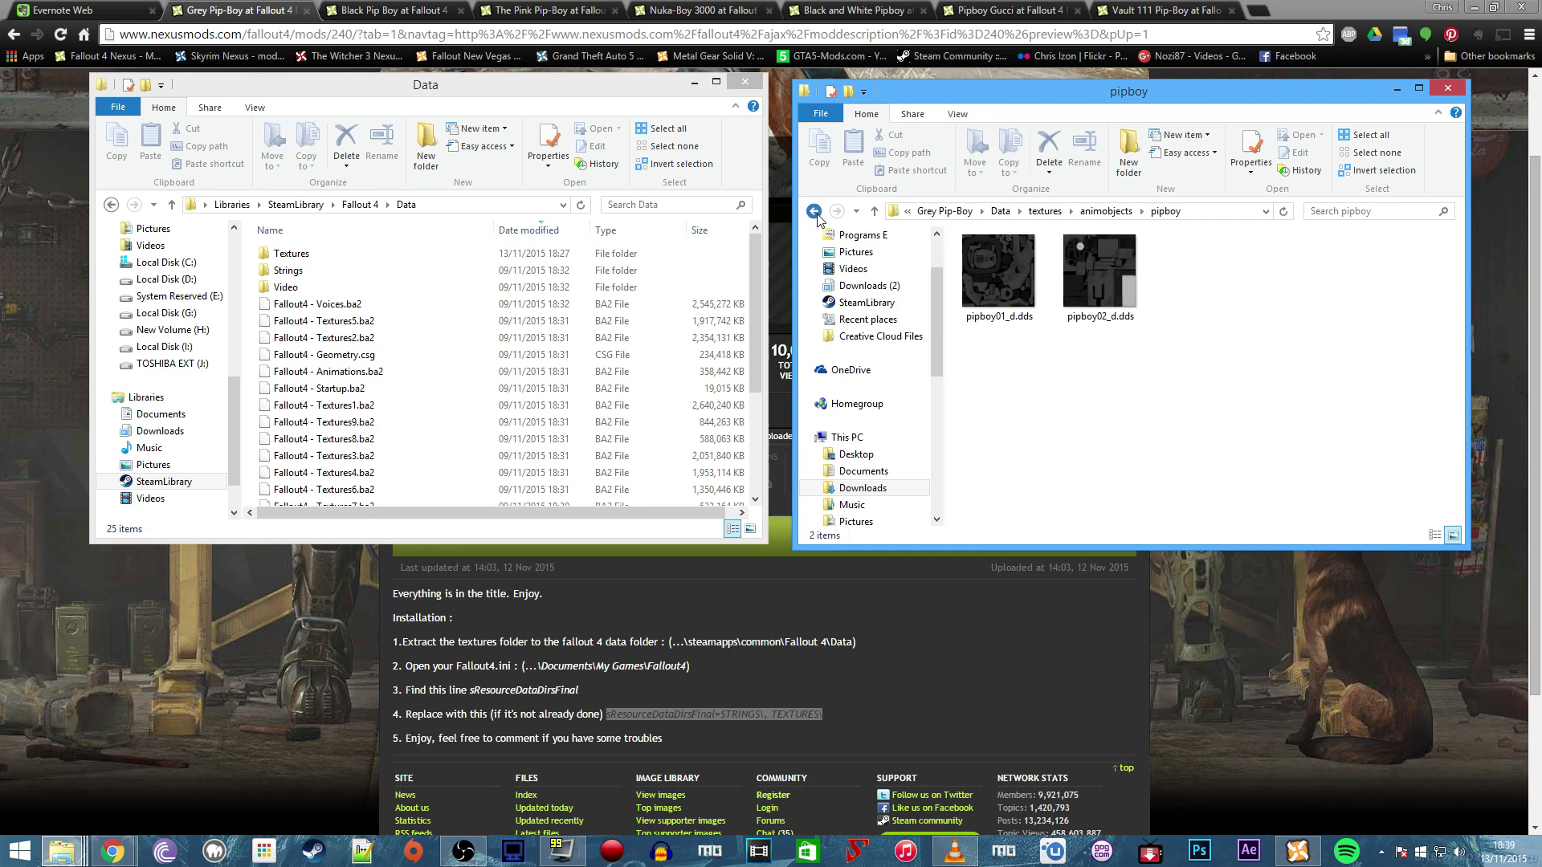
{"action": "left_click", "coordinate": [814, 212]}
{"action": "left_click", "coordinate": [814, 211]}
{"action": "left_click", "coordinate": [815, 211]}
{"action": "left_click", "coordinate": [815, 212]}
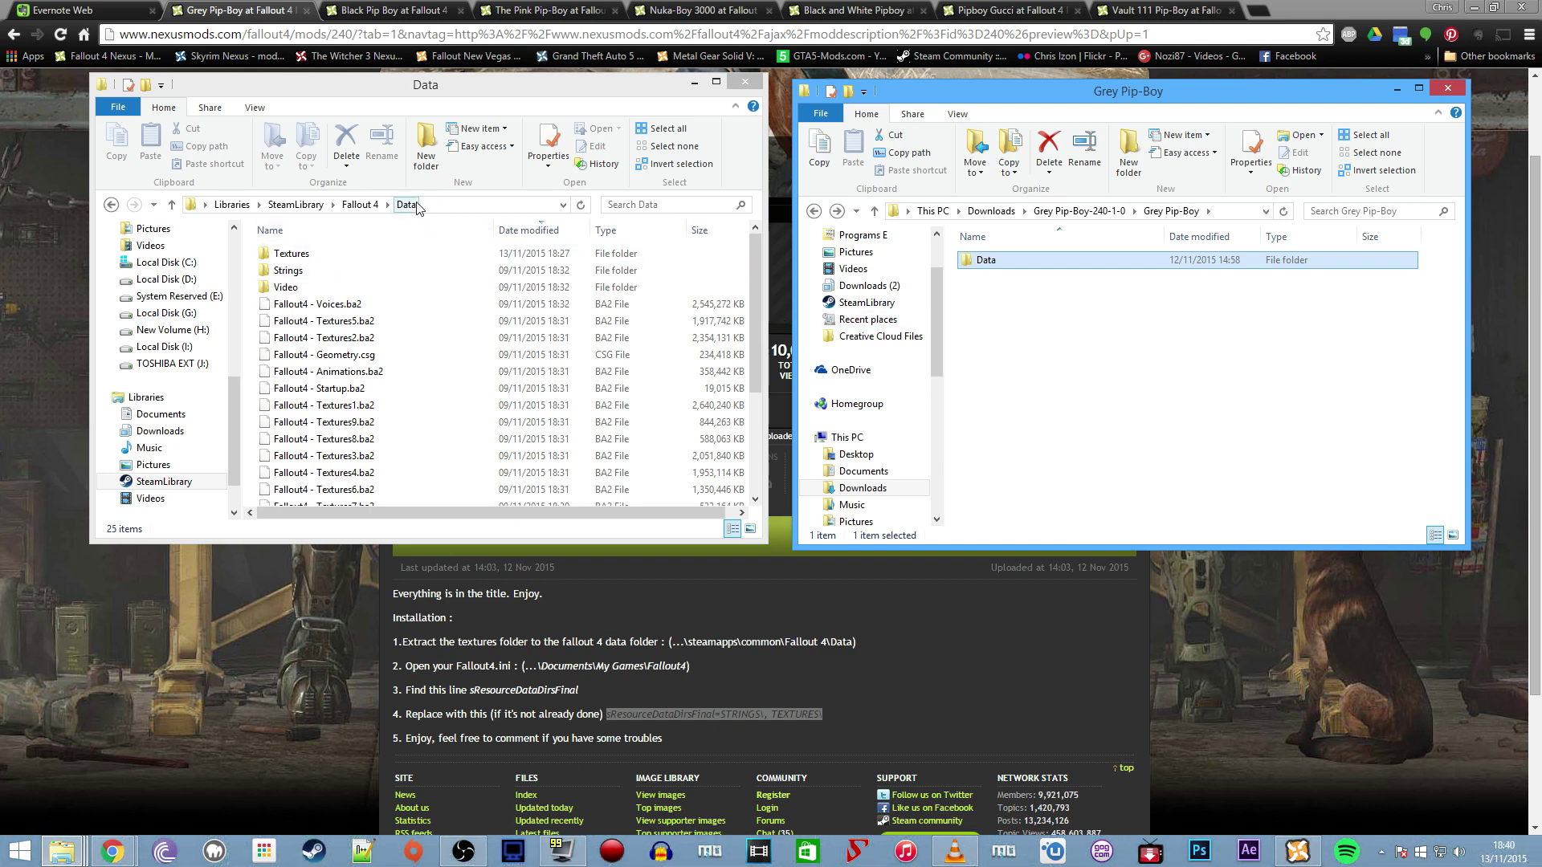
Open the Textures\animobjects\pipboy folder in both the game and mod windows.
{"action": "double_click", "coordinate": [315, 252]}
{"action": "double_click", "coordinate": [323, 256]}
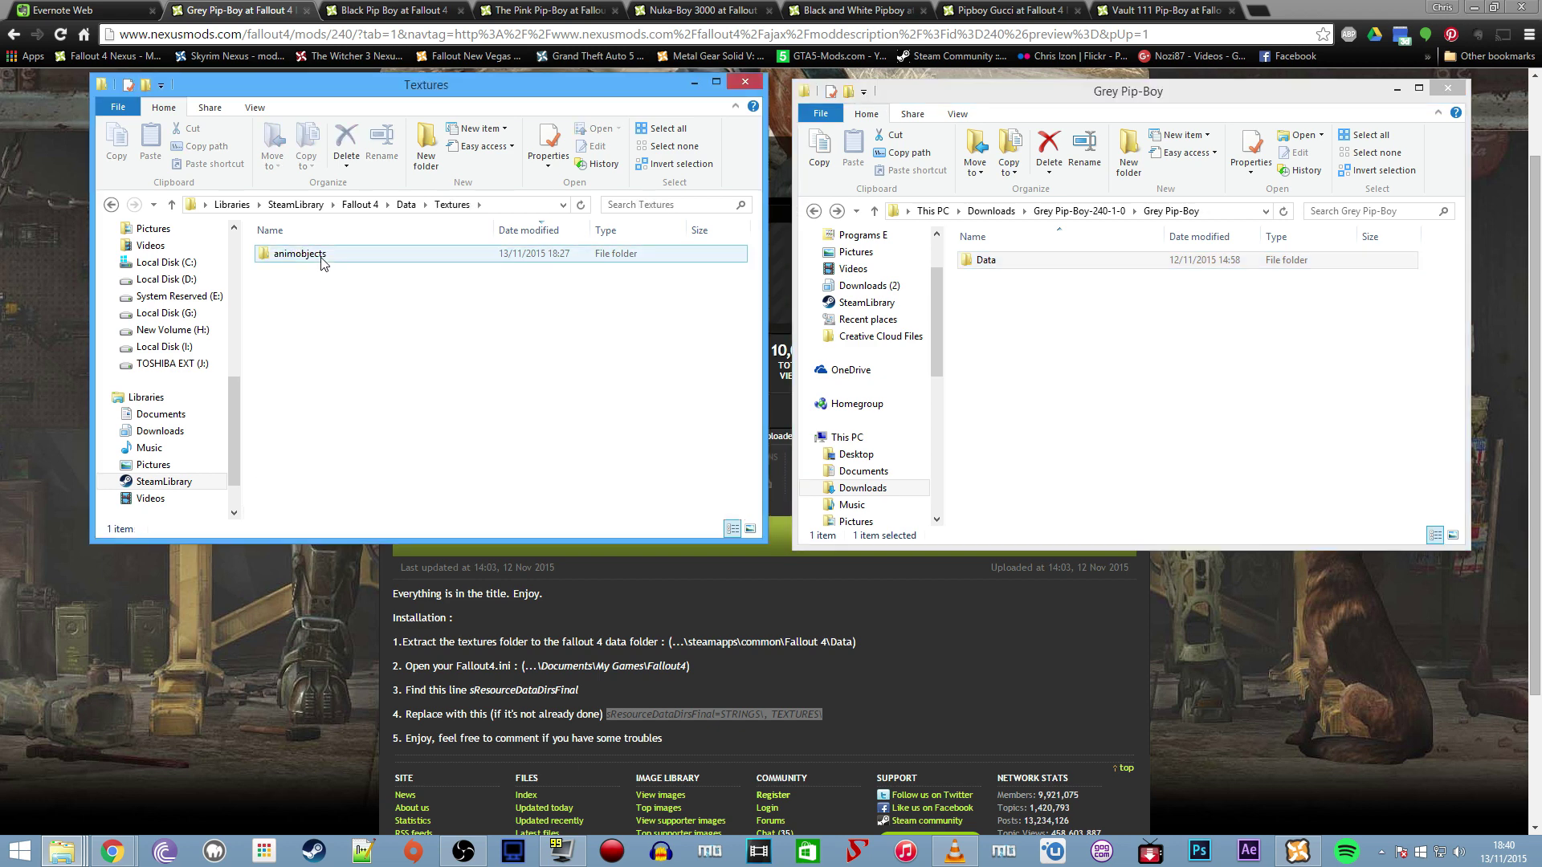
{"action": "double_click", "coordinate": [321, 255]}
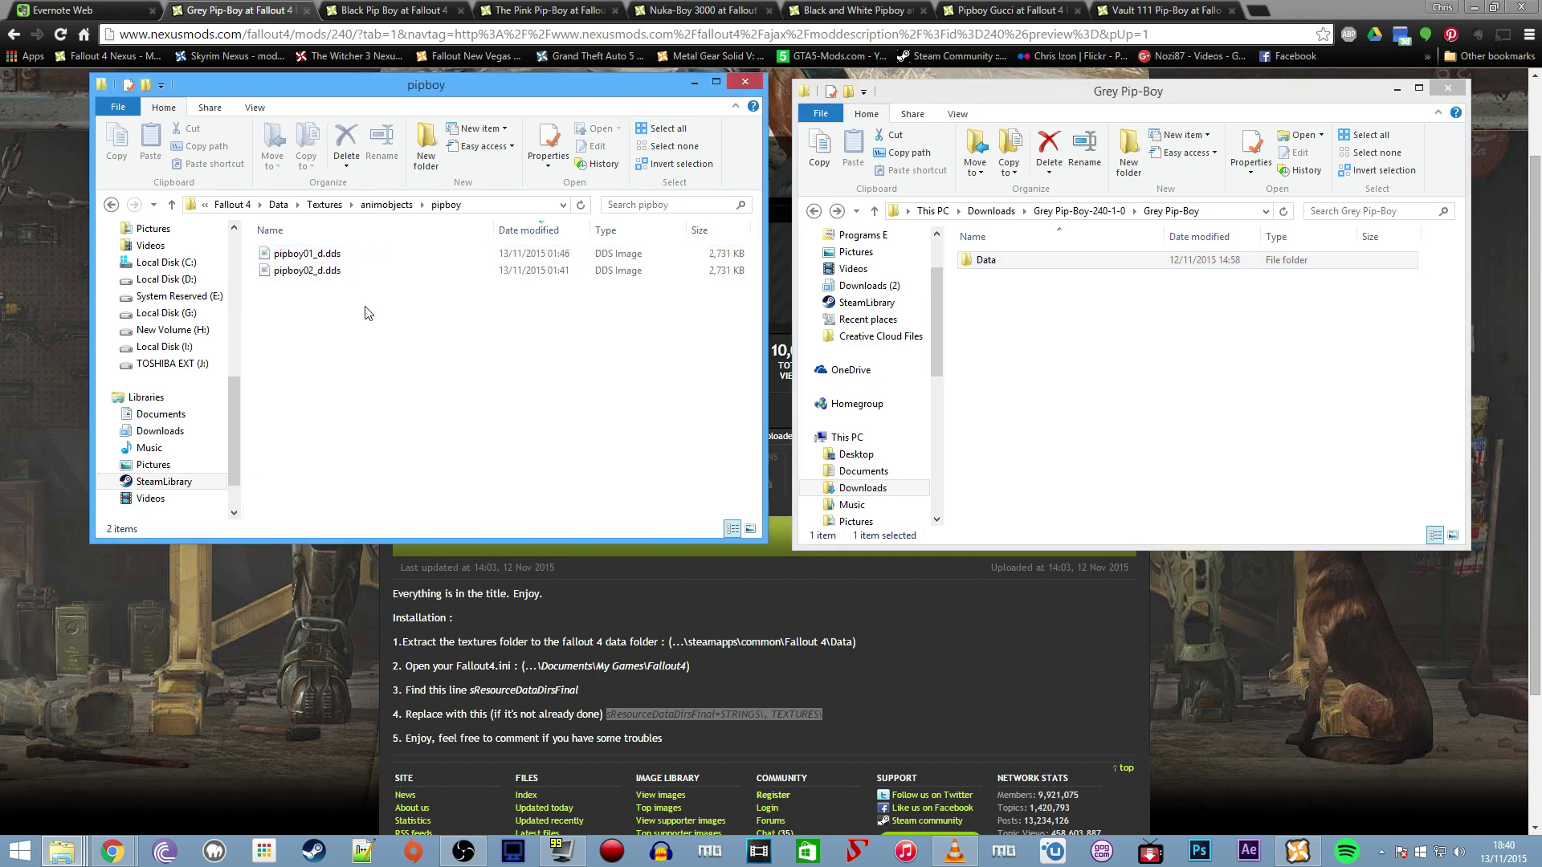
{"action": "double_click", "coordinate": [1002, 265]}
{"action": "double_click", "coordinate": [1002, 261]}
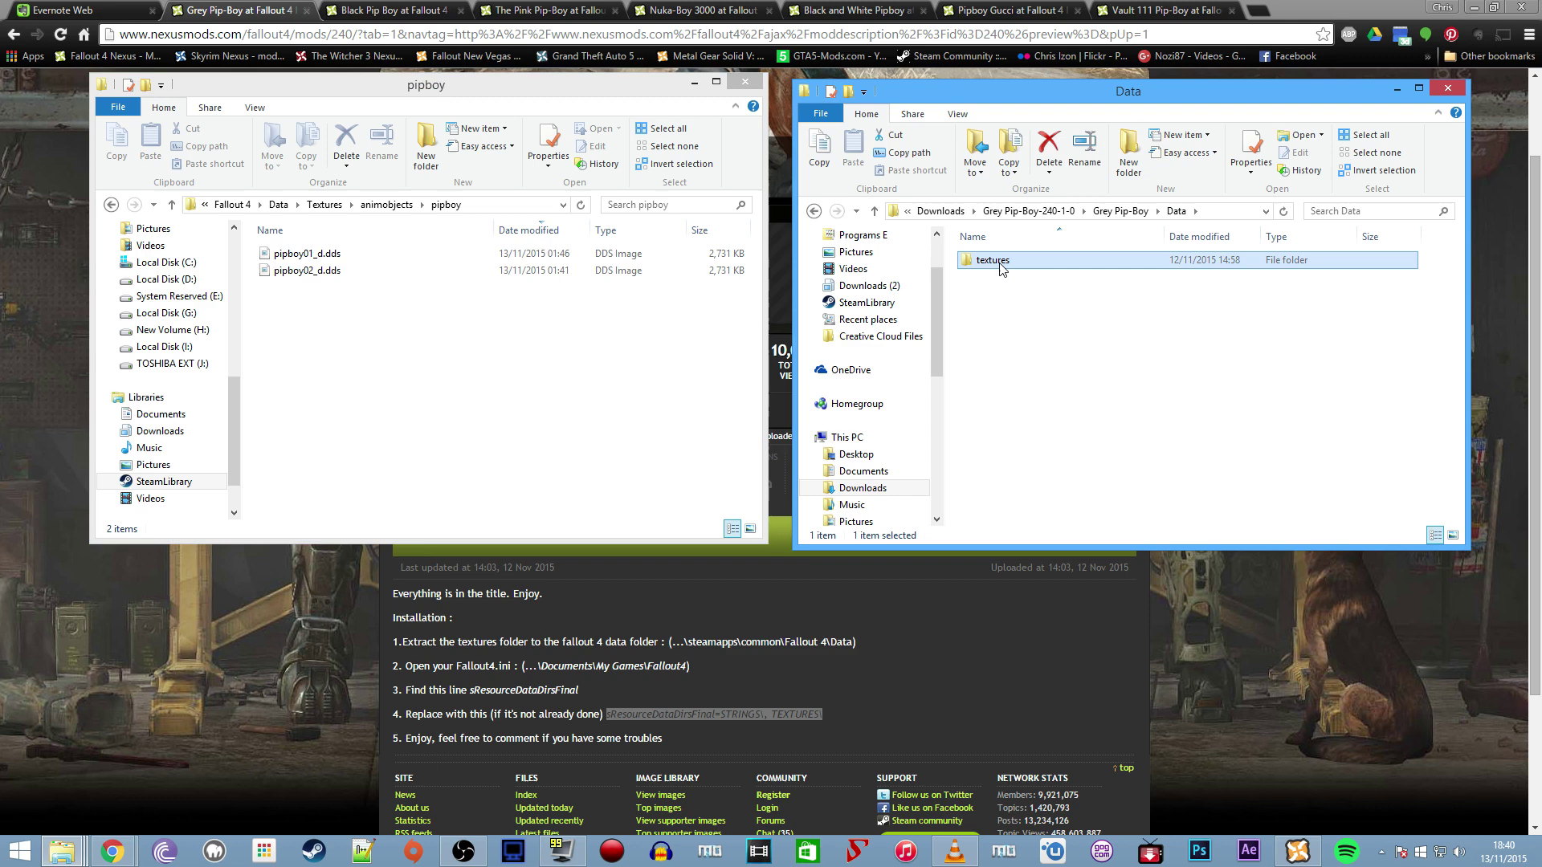
{"action": "double_click", "coordinate": [1001, 264]}
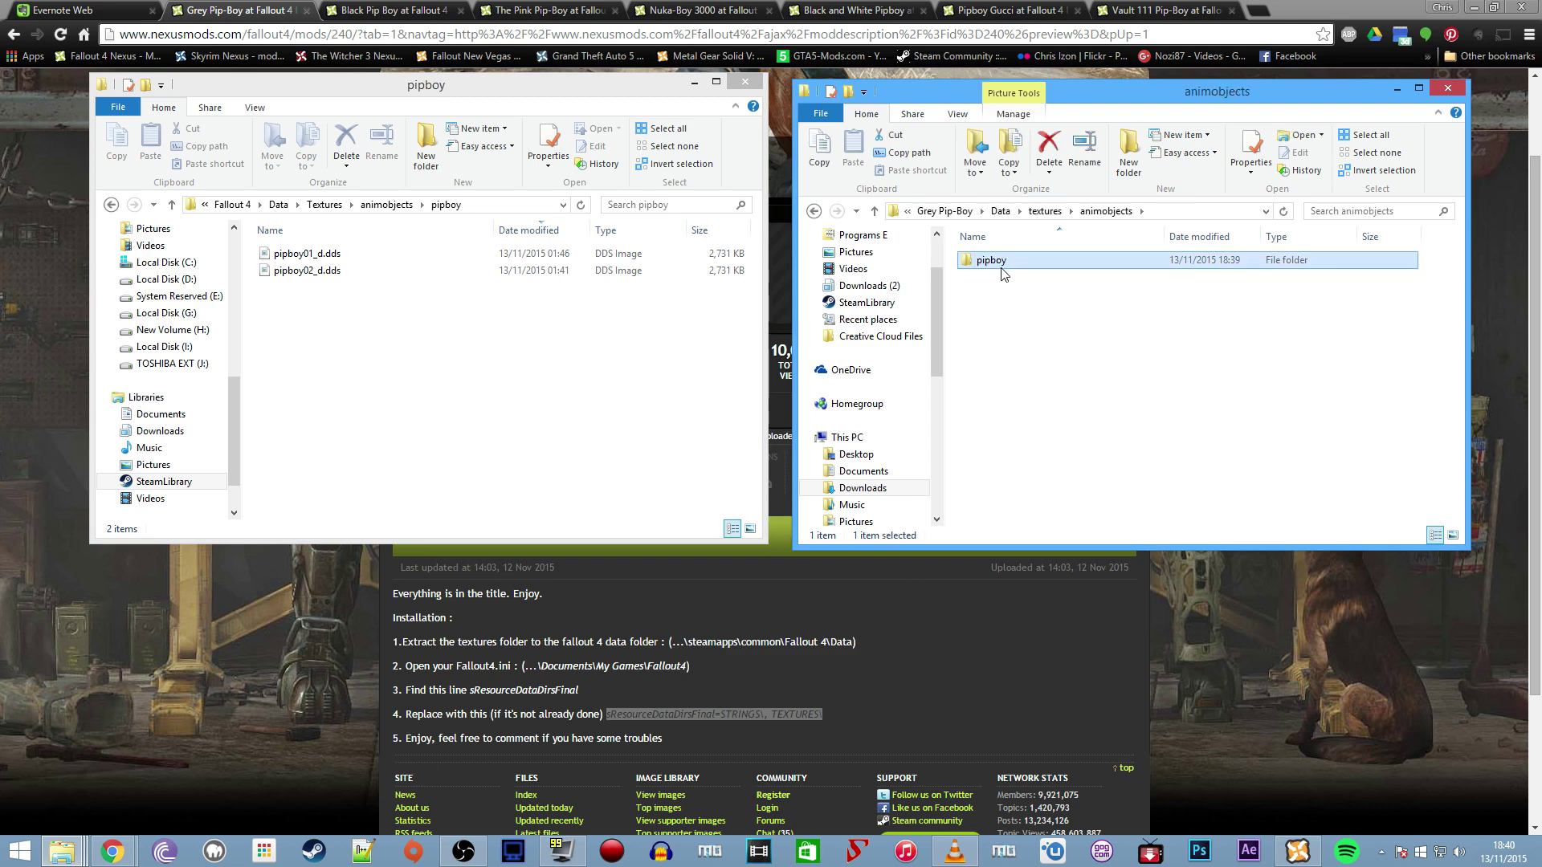
{"action": "double_click", "coordinate": [1004, 262]}
Copy pipboy01_d.dds and pipboy02_d.dds into the game's pipboy folder, replacing the originals.
{"action": "left_click_drag", "start_coordinate": [993, 367], "coordinate": [1168, 238]}
{"action": "left_click_drag", "start_coordinate": [998, 273], "coordinate": [438, 369]}
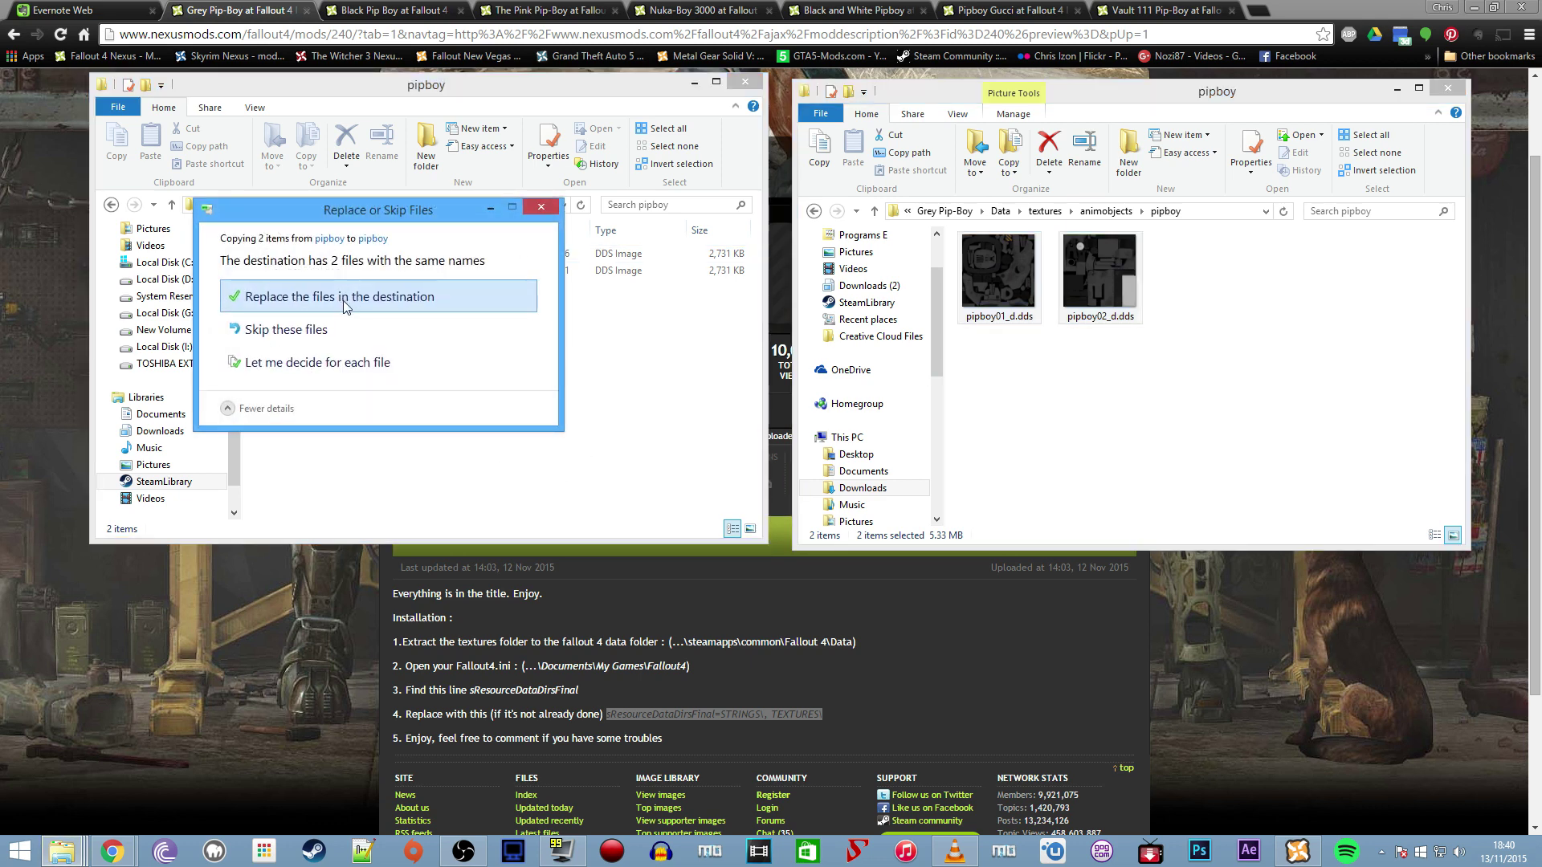
{"action": "left_click", "coordinate": [344, 304]}
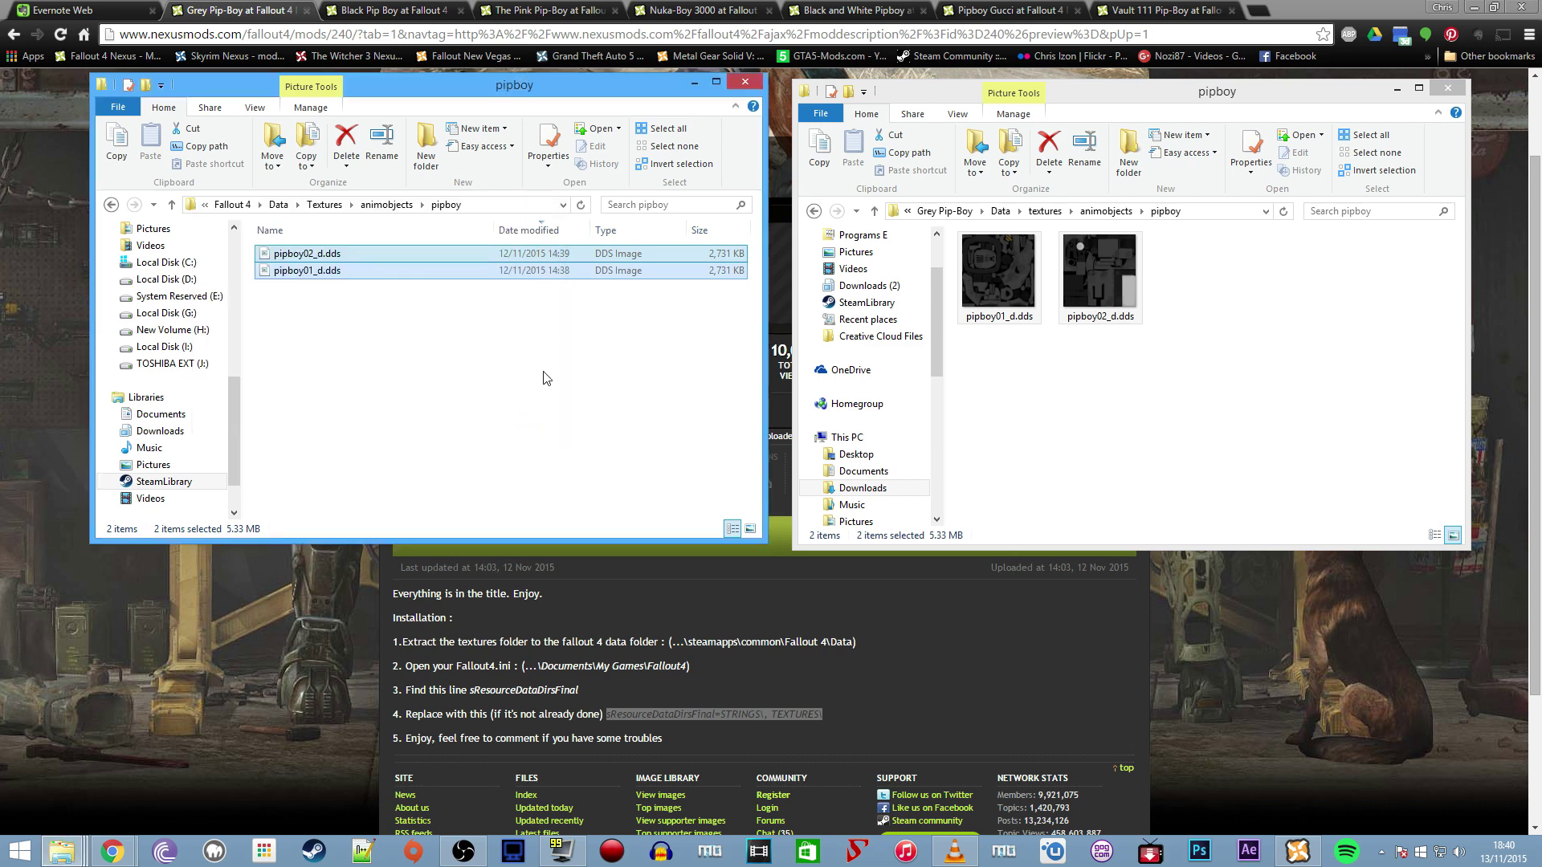
{"action": "left_click", "coordinate": [546, 379]}
{"action": "left_click", "coordinate": [1210, 432]}
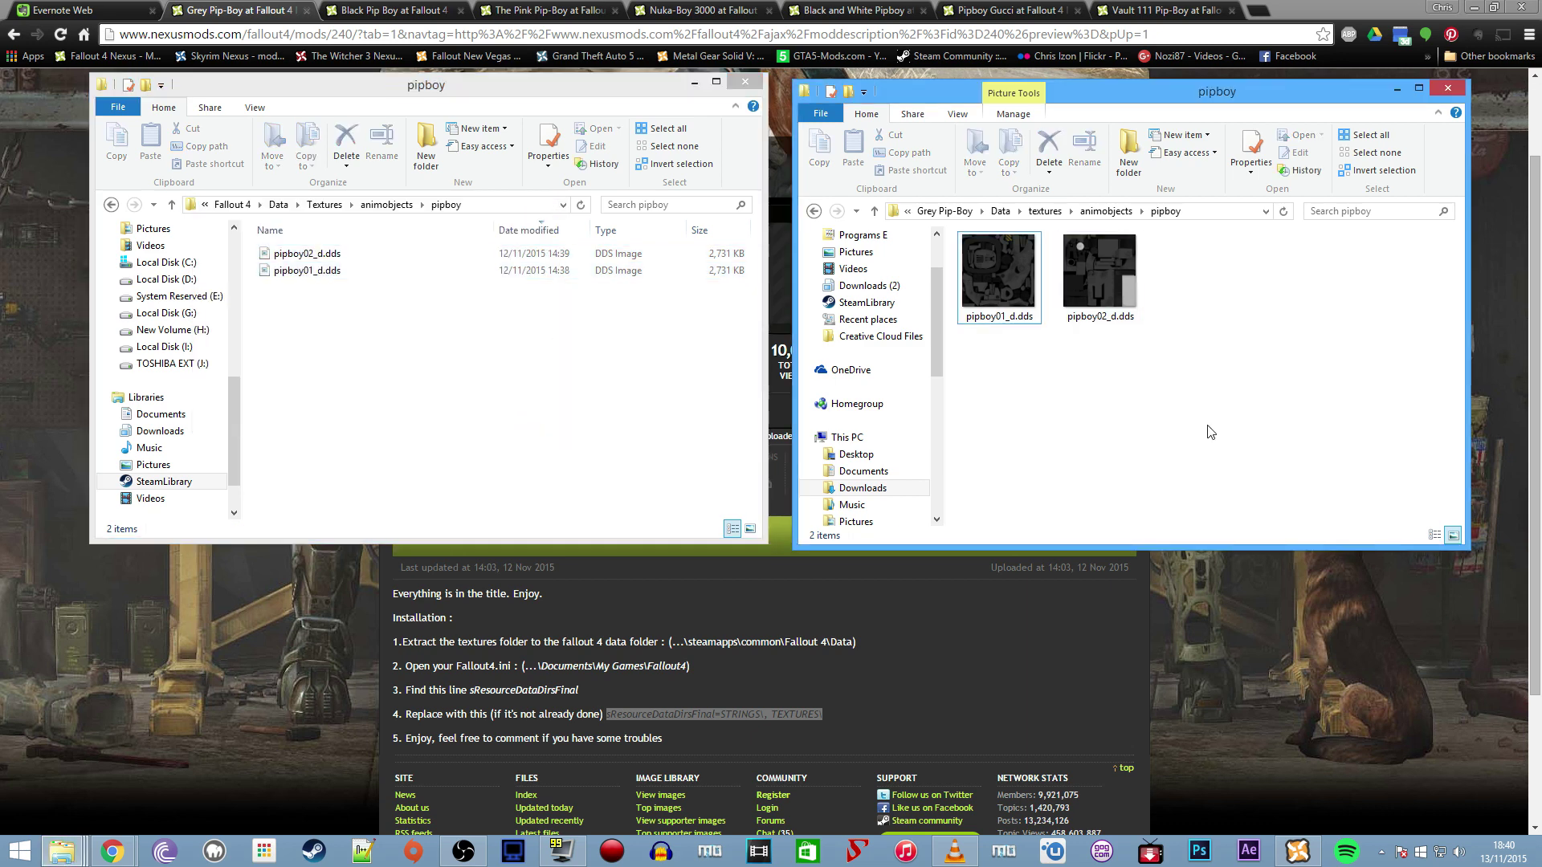